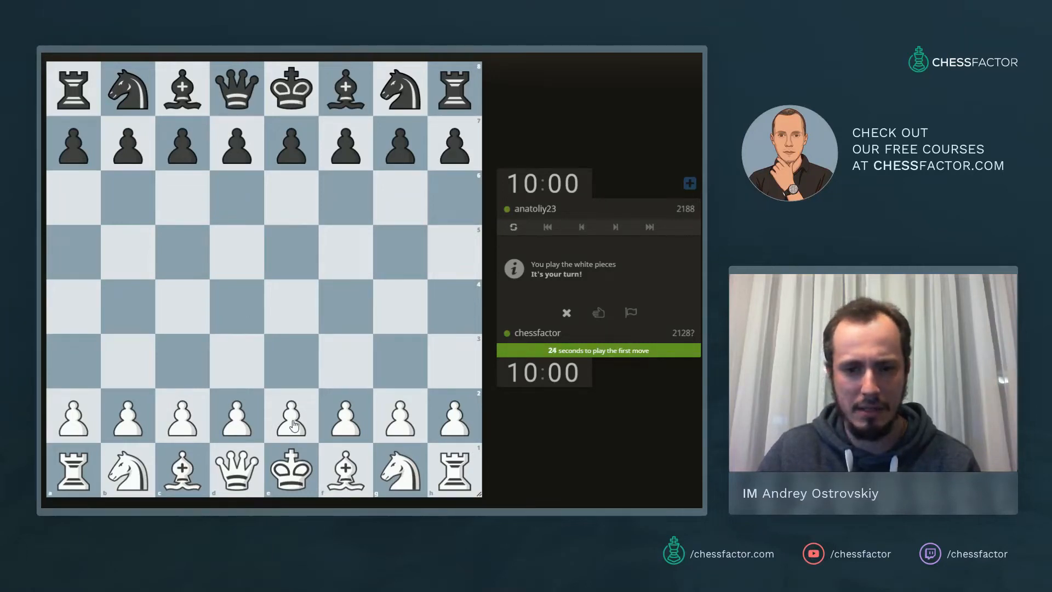
Play 1.e4, 2.d4, 3.exd5, 4.Bd3 and 5.c3 as White against Black's c6–d5 setup.
left_click_drag(293, 423, 291, 312)
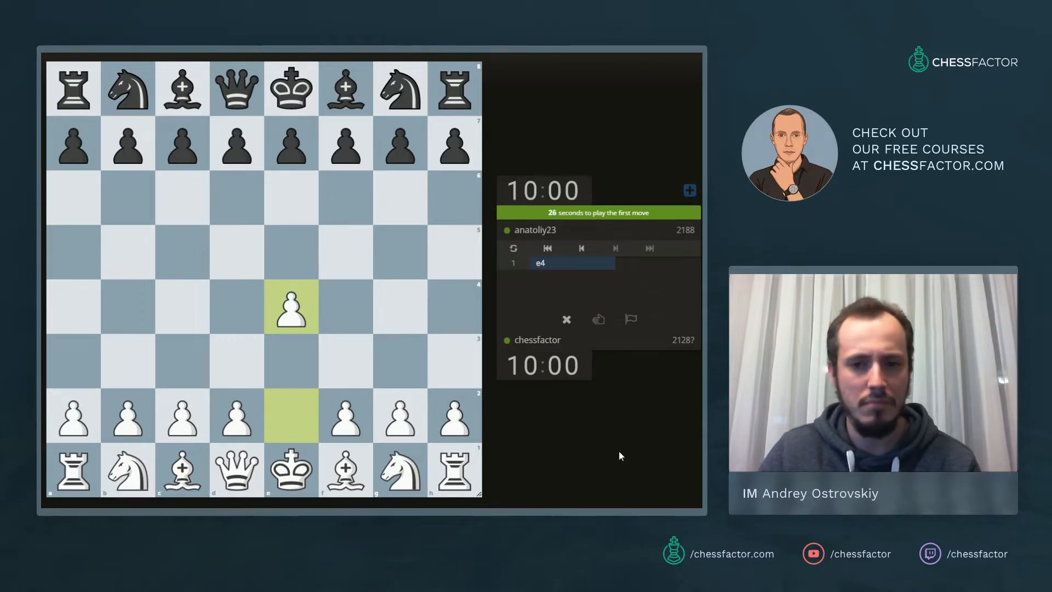
left_click_drag(237, 419, 237, 306)
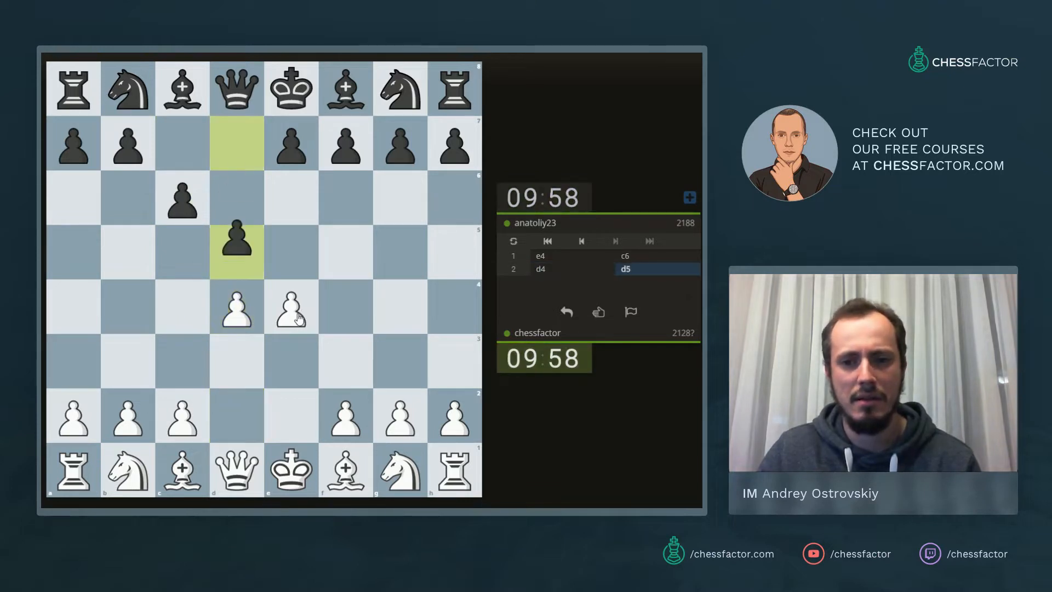
left_click_drag(292, 311, 236, 254)
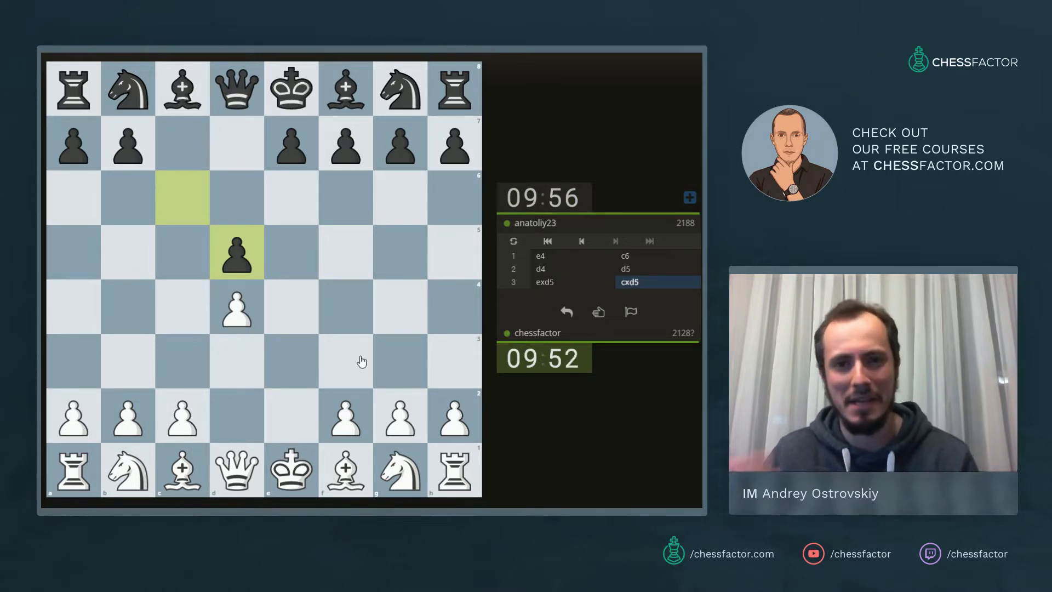
left_click_drag(346, 469, 236, 362)
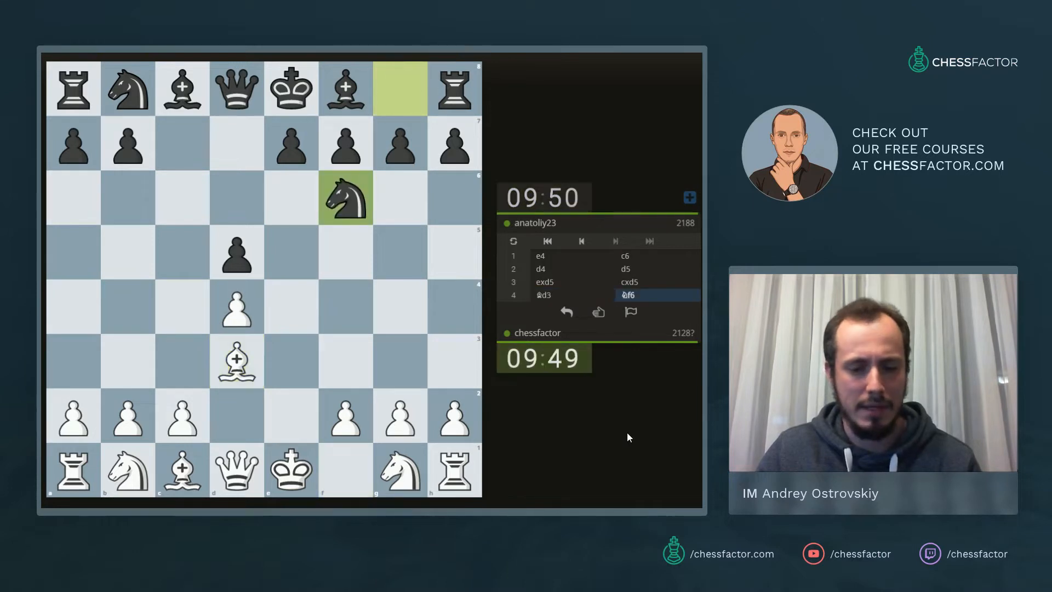
left_click_drag(183, 418, 182, 363)
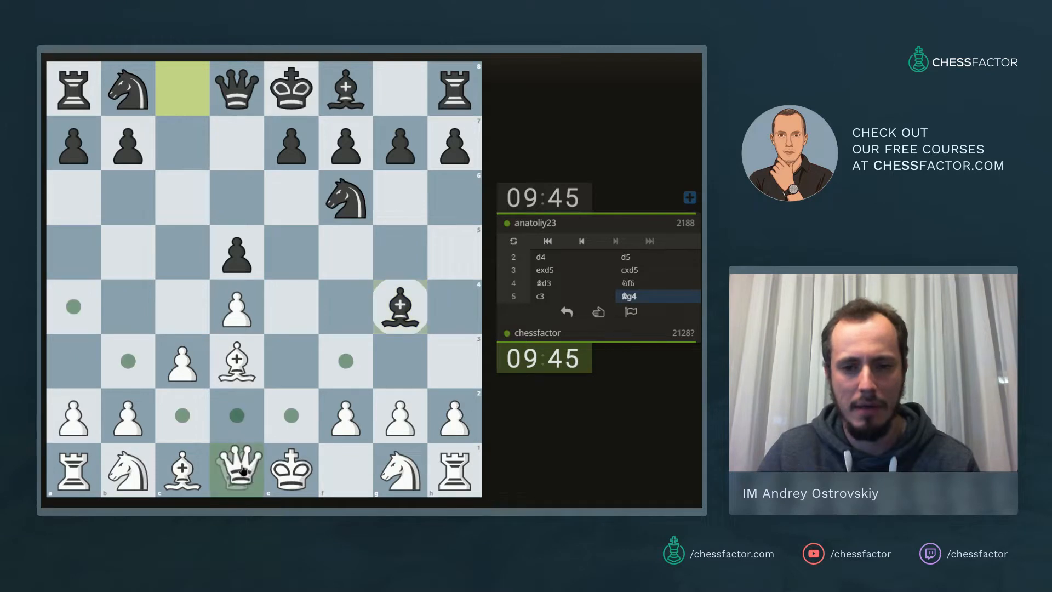
Play 6.Qb3, bringing the white queen from d1 to b3.
left_click_drag(240, 468, 128, 360)
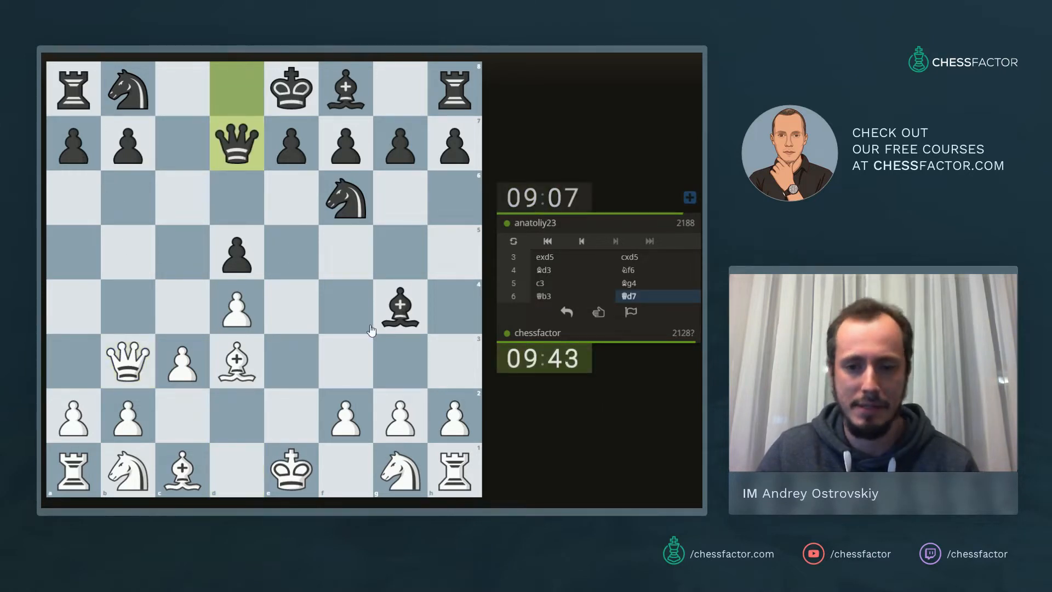
Play 7.Bf4, 8.Nd2 and 9.Ngf3, briefly marking the e5 square.
mouse_move(182, 469)
left_mouse_down()
mouse_move(306, 327)
mouse_move(346, 306)
left_mouse_up()
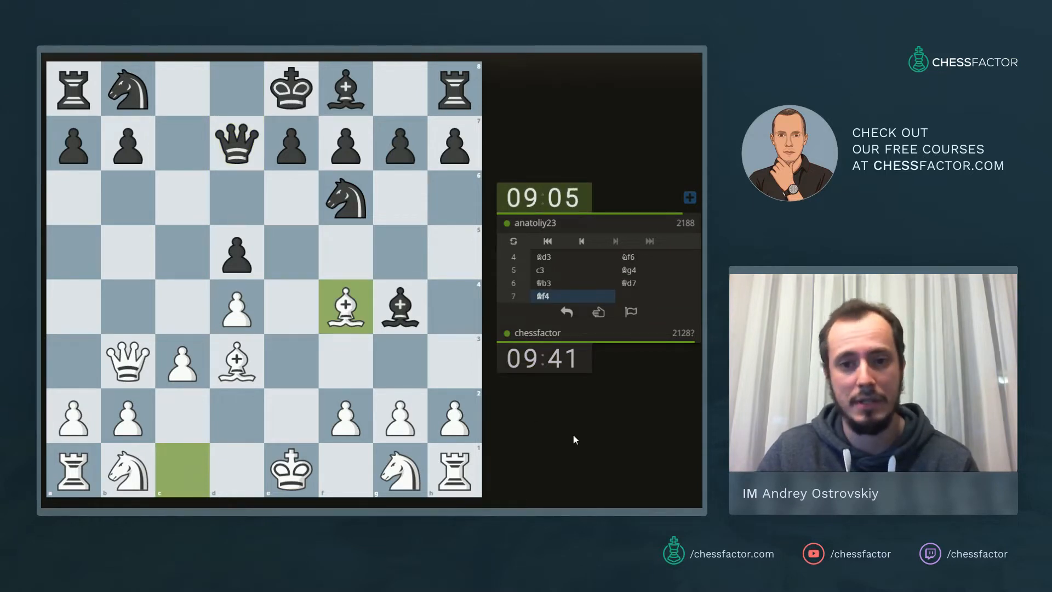
right_click(291, 253)
right_click(292, 252)
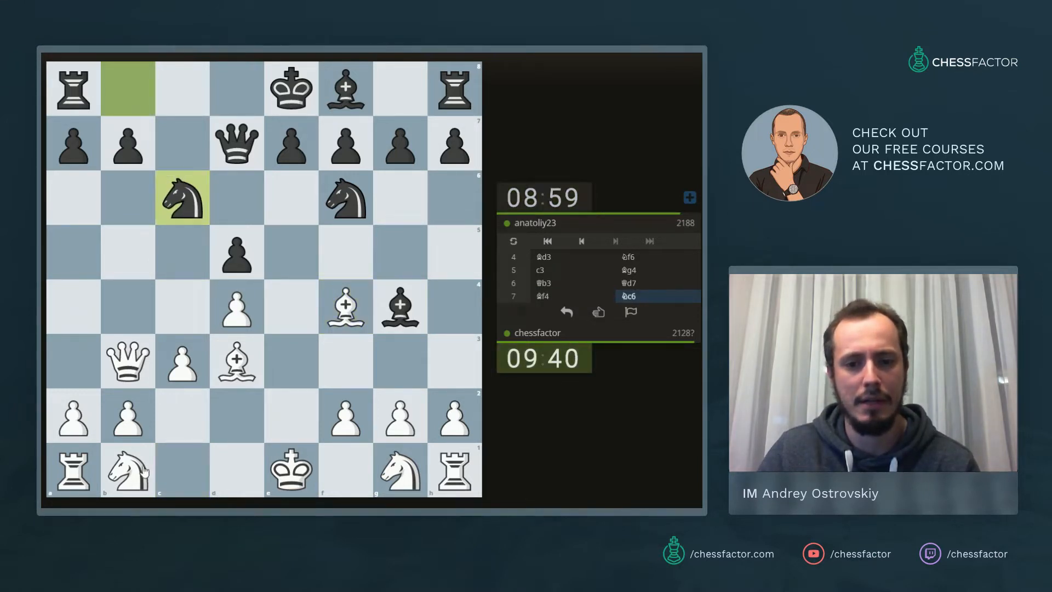
left_click_drag(131, 470, 237, 416)
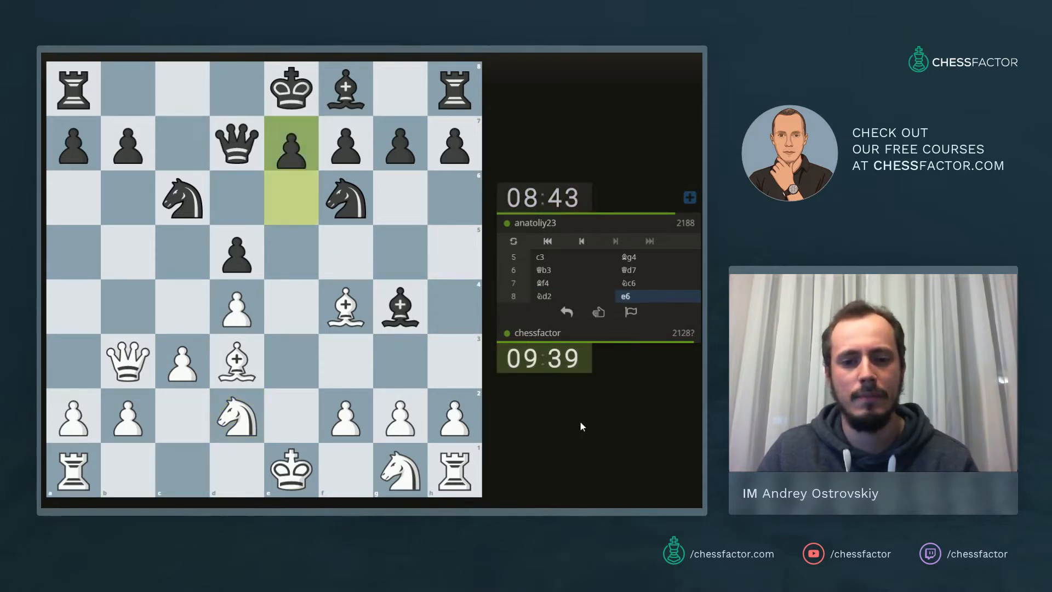
left_click_drag(403, 473, 346, 362)
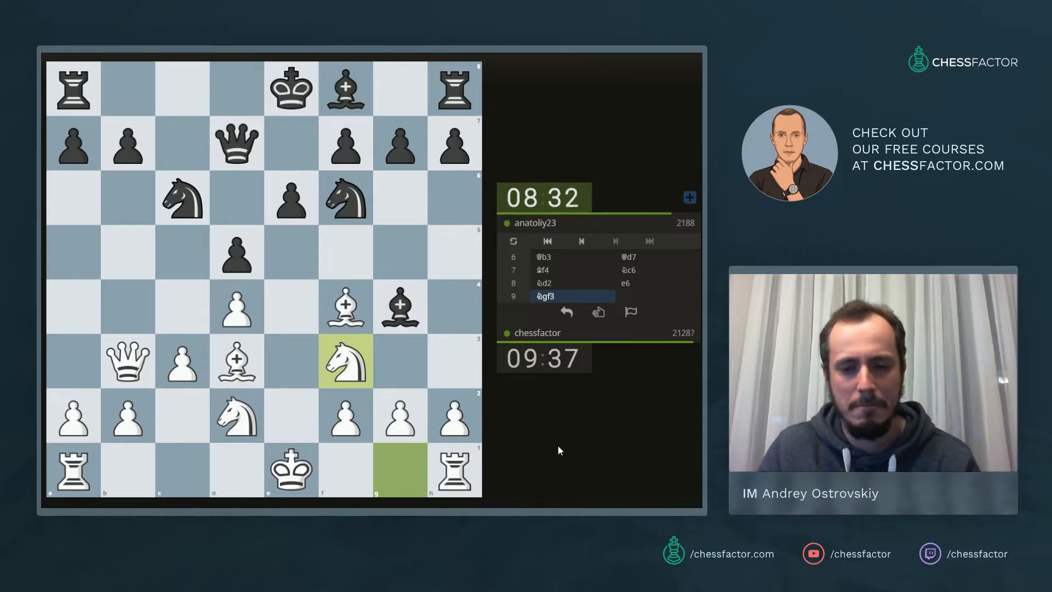
Castle kingside with 10.O-O after sketching the king's path to g1.
left_click_drag(292, 469, 399, 469)
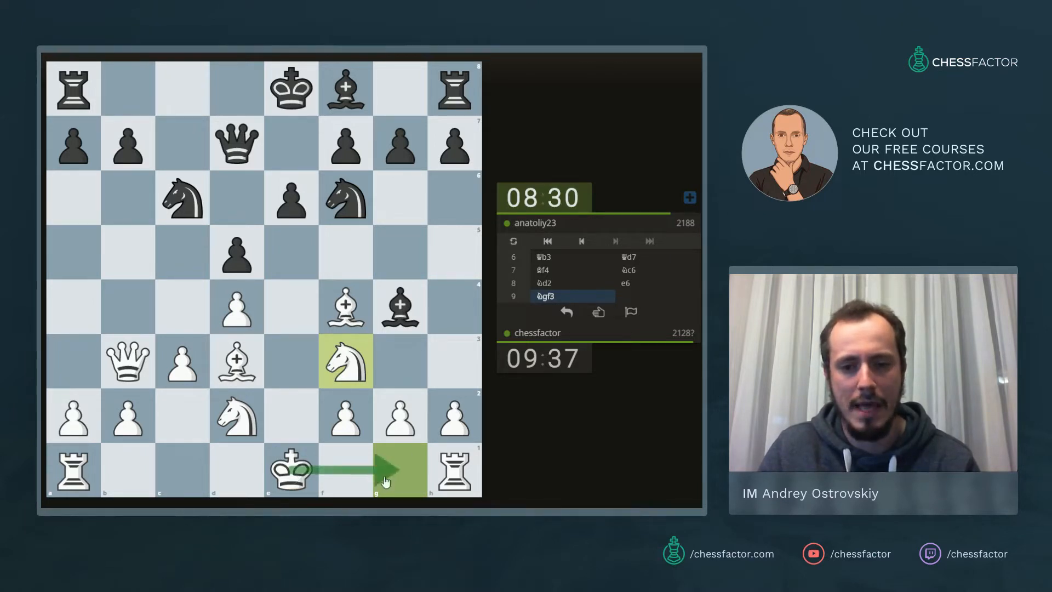
left_click(292, 469)
left_click(399, 469)
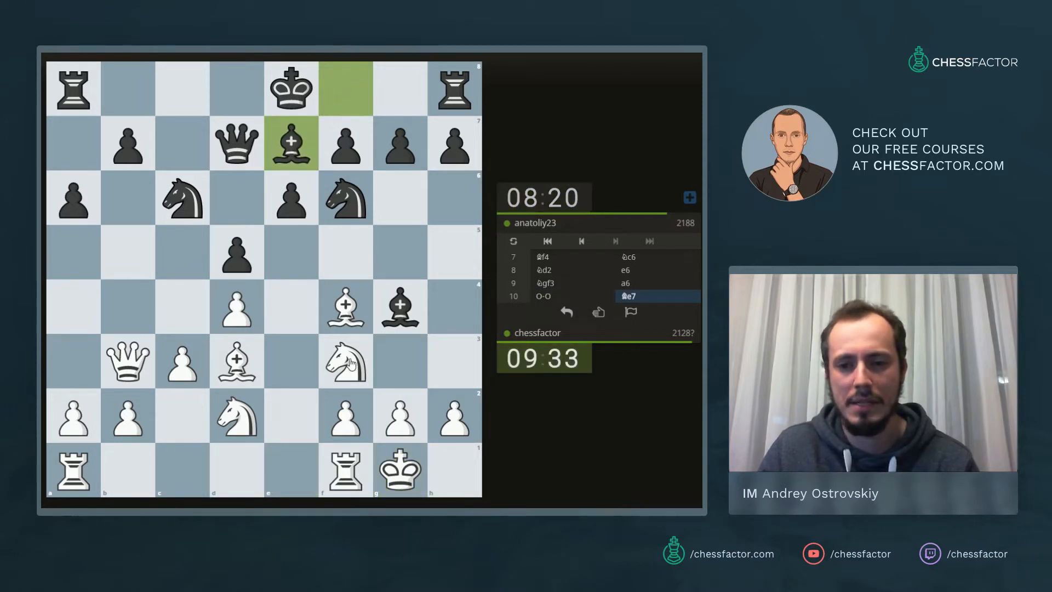
Mark both knights and the d4 pawn aiming at e5, then play 11.Ne5.
left_click_drag(347, 361, 291, 250)
left_click_drag(183, 197, 291, 251)
left_click_drag(237, 306, 291, 251)
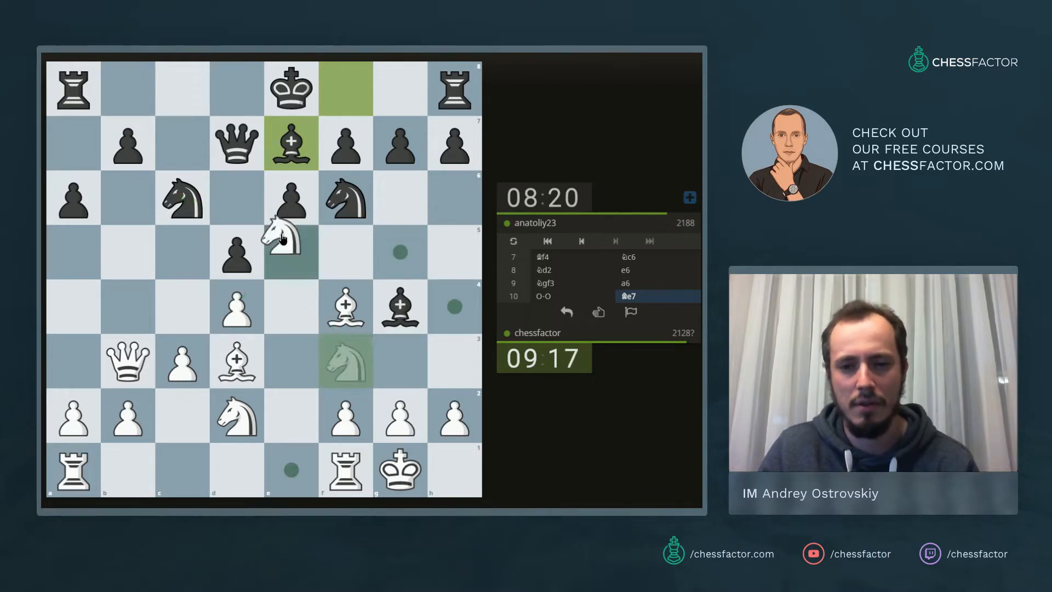
left_click_drag(358, 363, 290, 251)
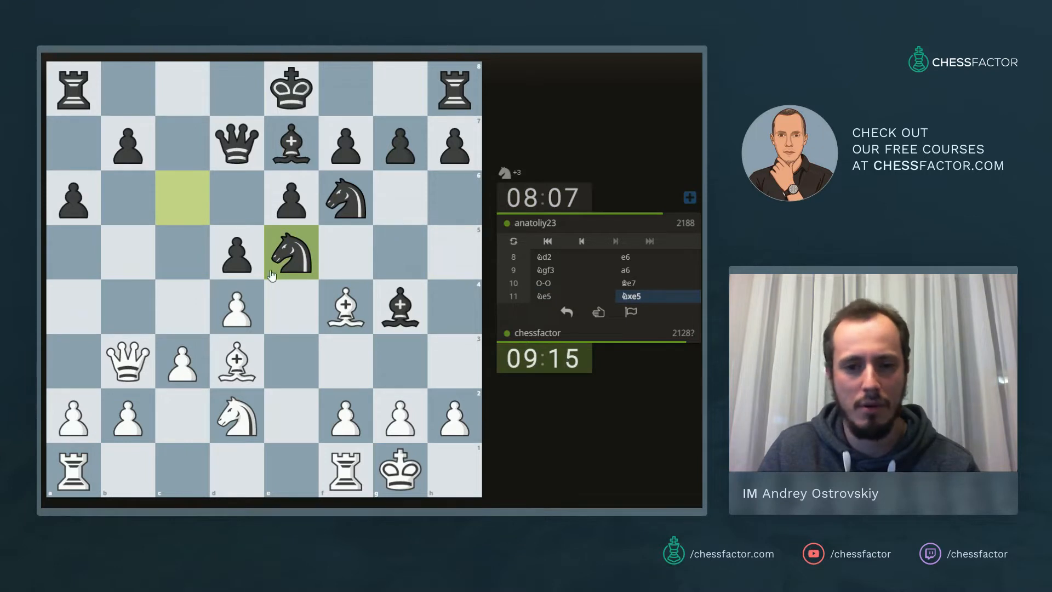
Recapture 12.dxe5, circle the attacked f6 knight and e4, then clear the marks.
left_click_drag(239, 308, 291, 254)
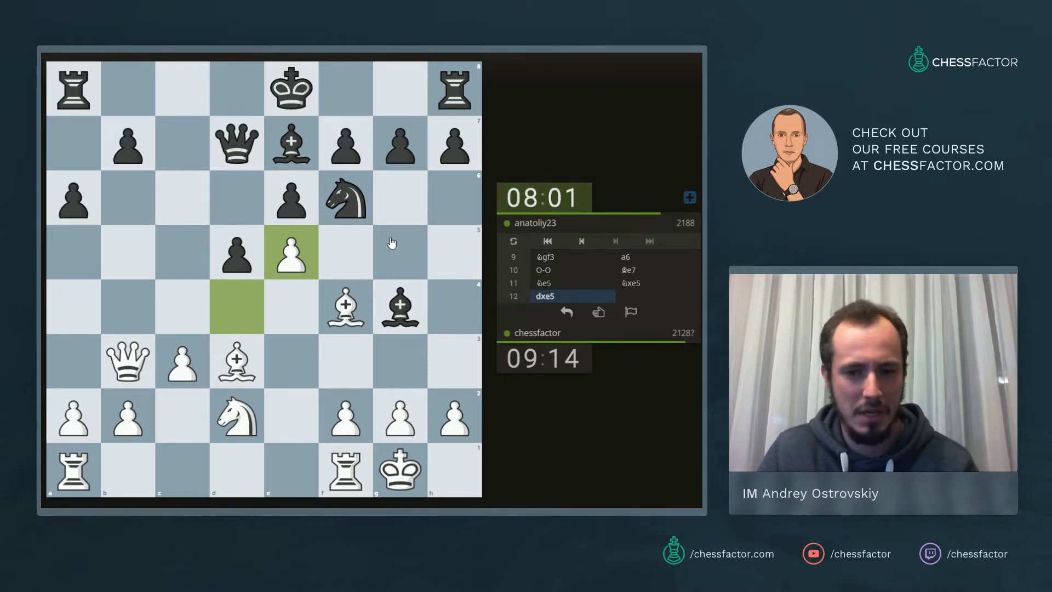
right_click(345, 200)
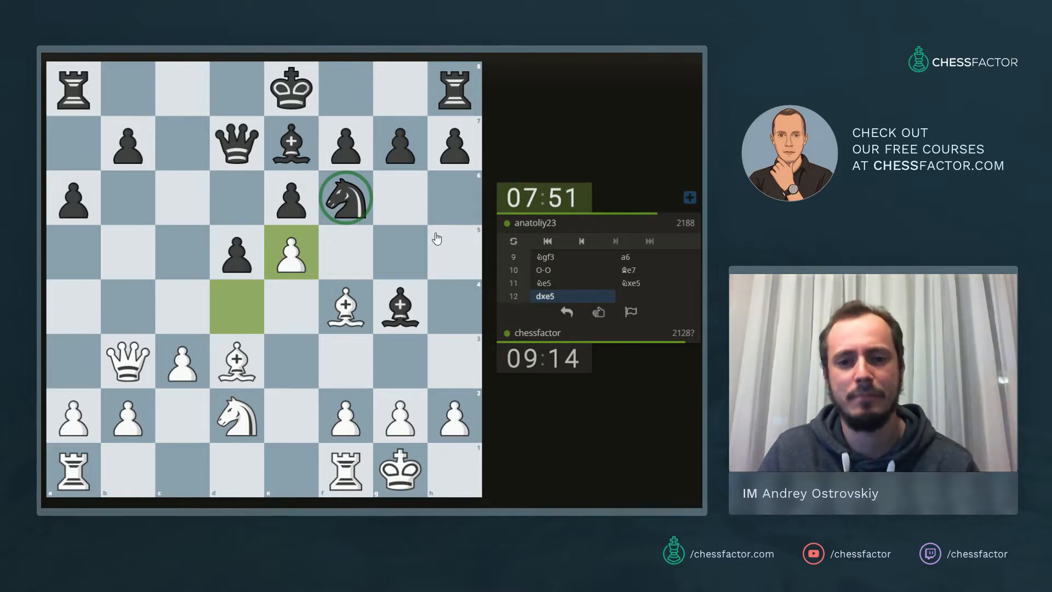
right_click(277, 311)
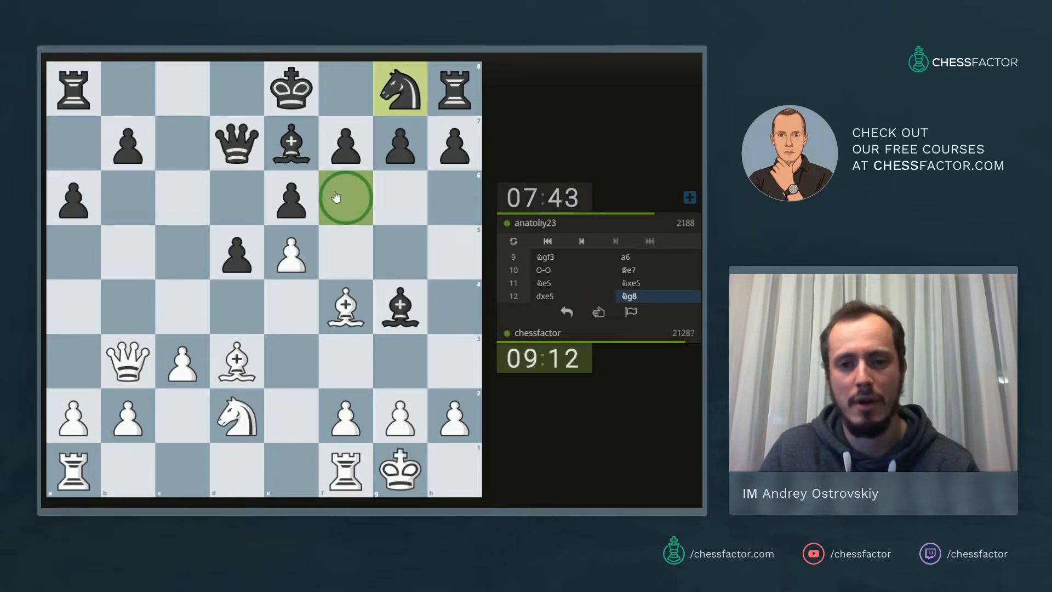
left_click(403, 251)
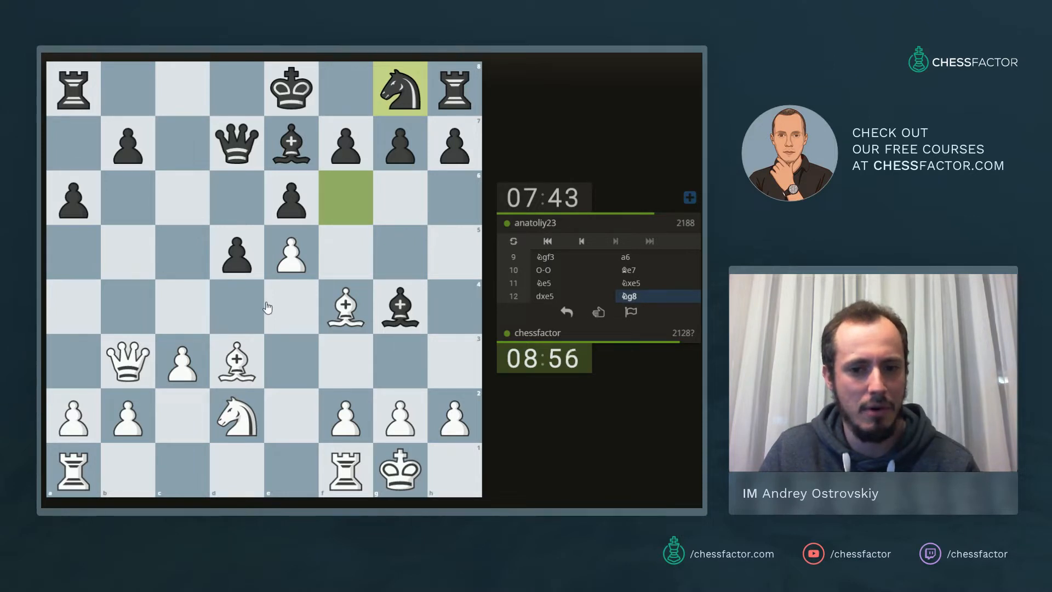
Play 13.c4, sketch its supports and targets, then leave one arrow from c4 to d5.
left_click_drag(183, 362, 182, 306)
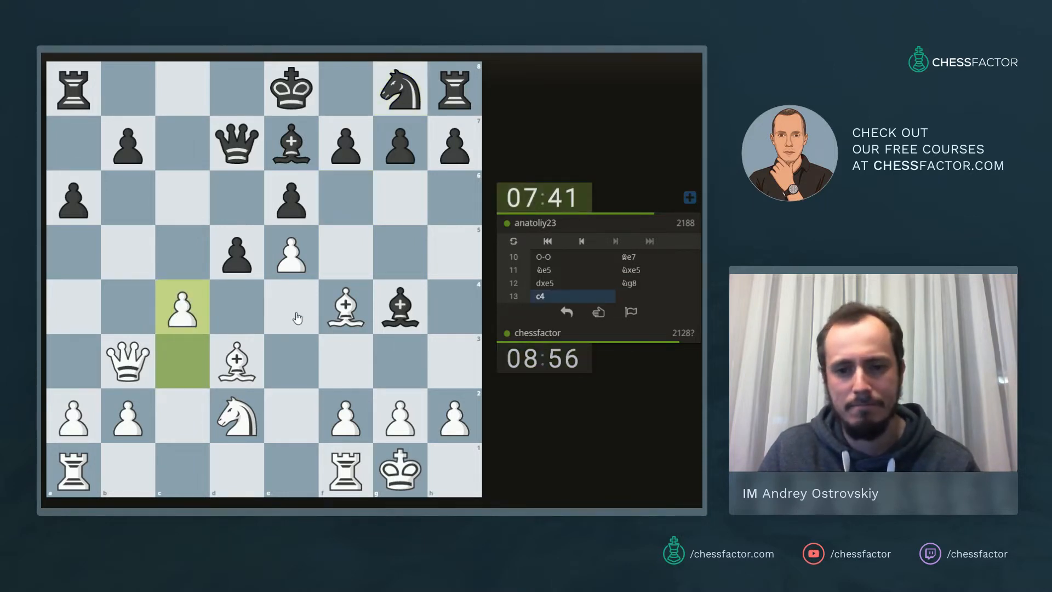
left_click_drag(237, 252, 183, 307)
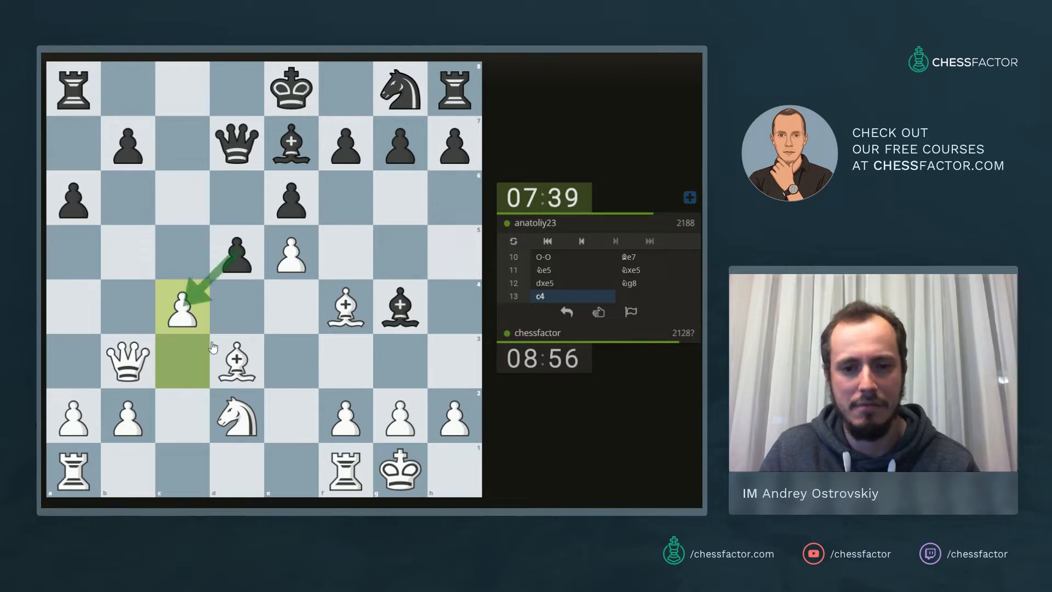
mouse_move(237, 415)
left_mouse_down()
mouse_move(183, 307)
mouse_move(225, 214)
left_mouse_up()
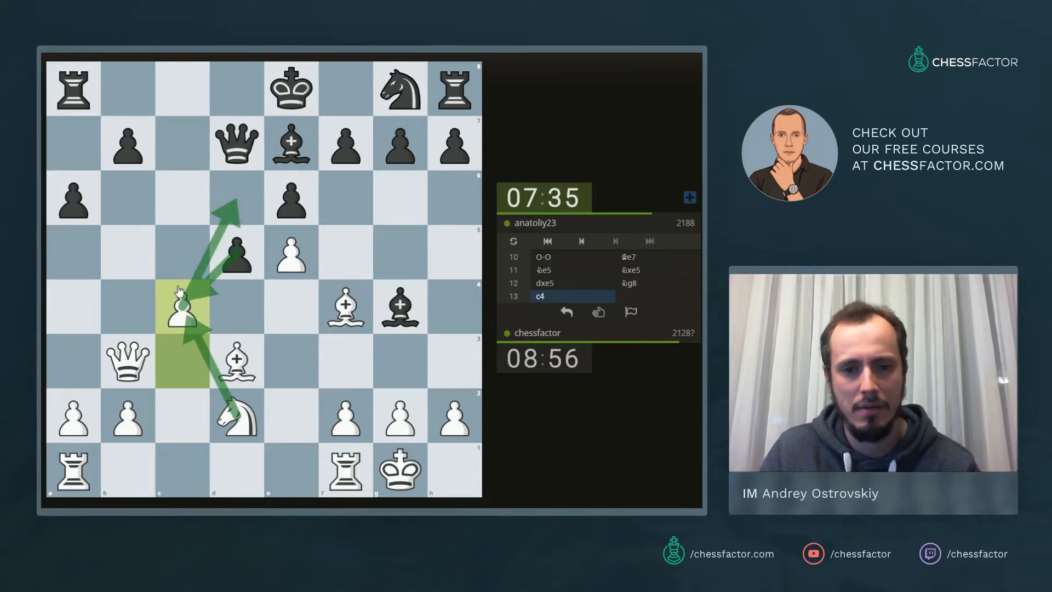
left_click_drag(183, 306, 132, 201)
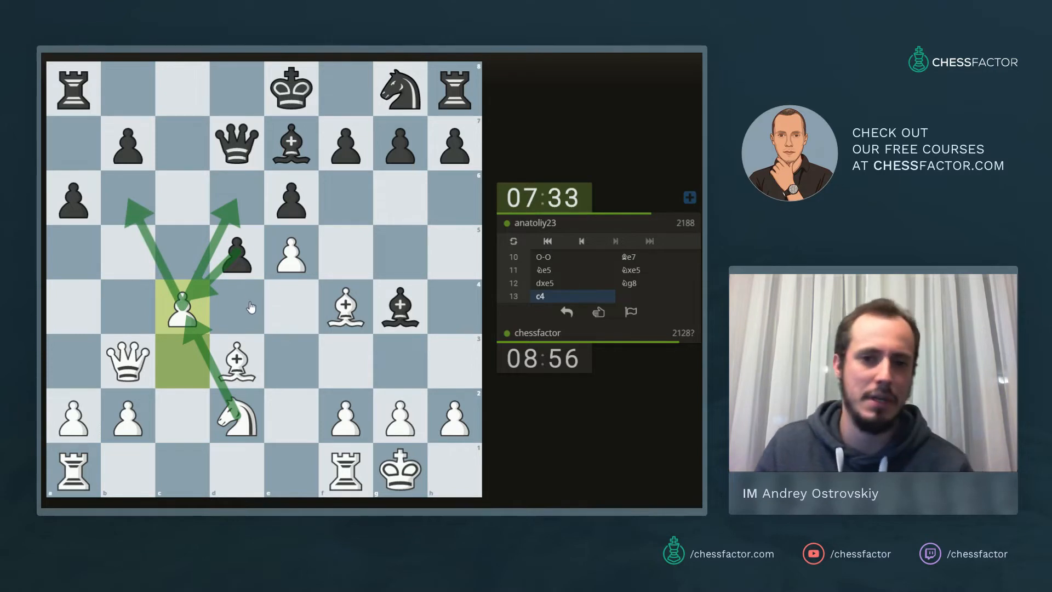
left_click(248, 307)
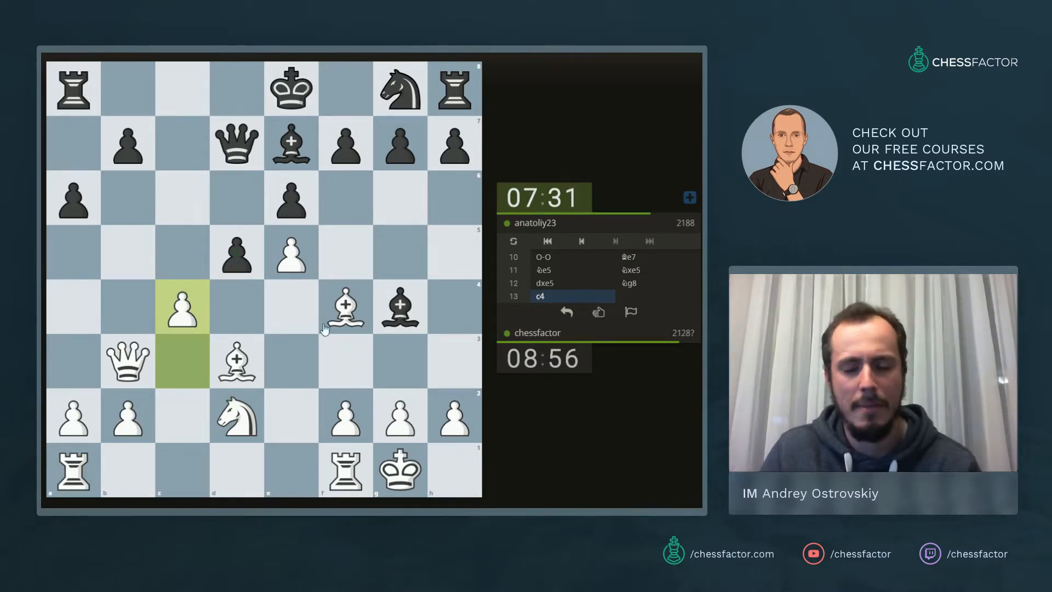
left_click(188, 306)
left_click_drag(188, 305, 236, 254)
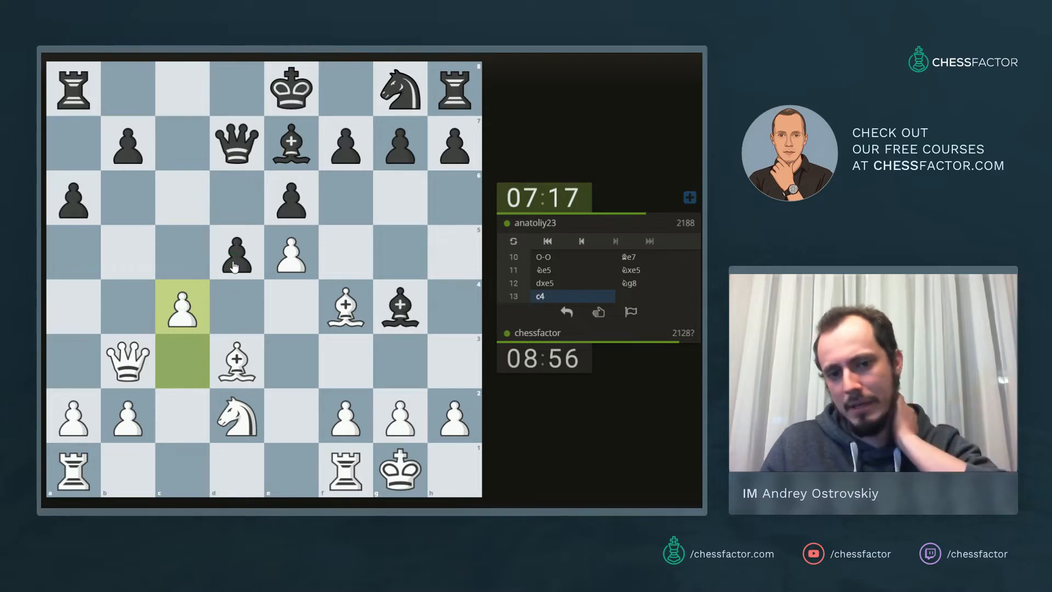
Sketch Black's ...d4 push, the knight route d2–e4 and queen path b3–g3, then clear them.
left_click_drag(236, 265, 236, 315)
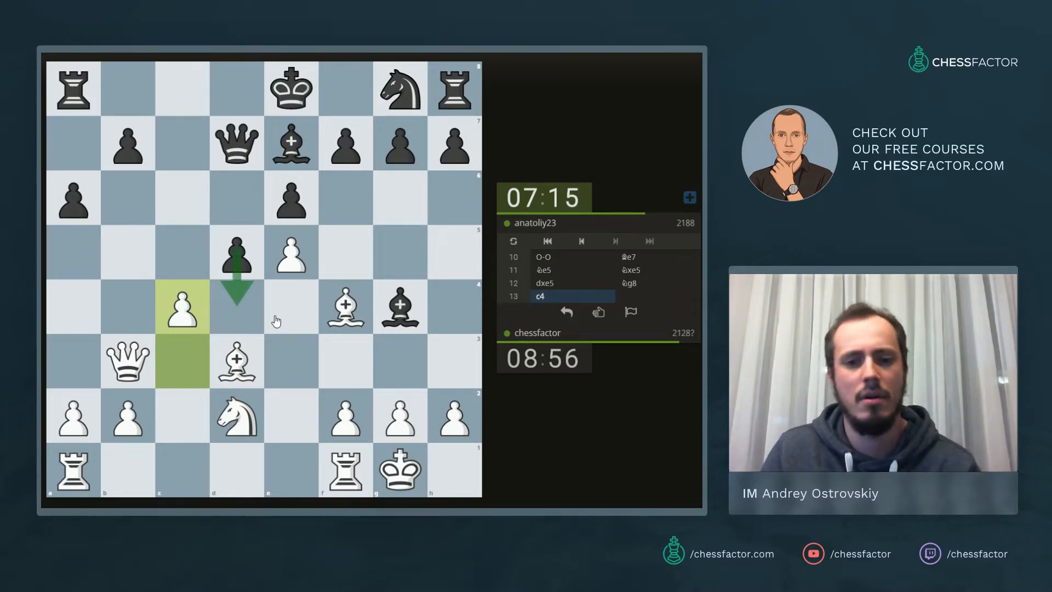
mouse_move(237, 419)
left_mouse_down()
mouse_move(290, 309)
mouse_move(237, 201)
left_mouse_up()
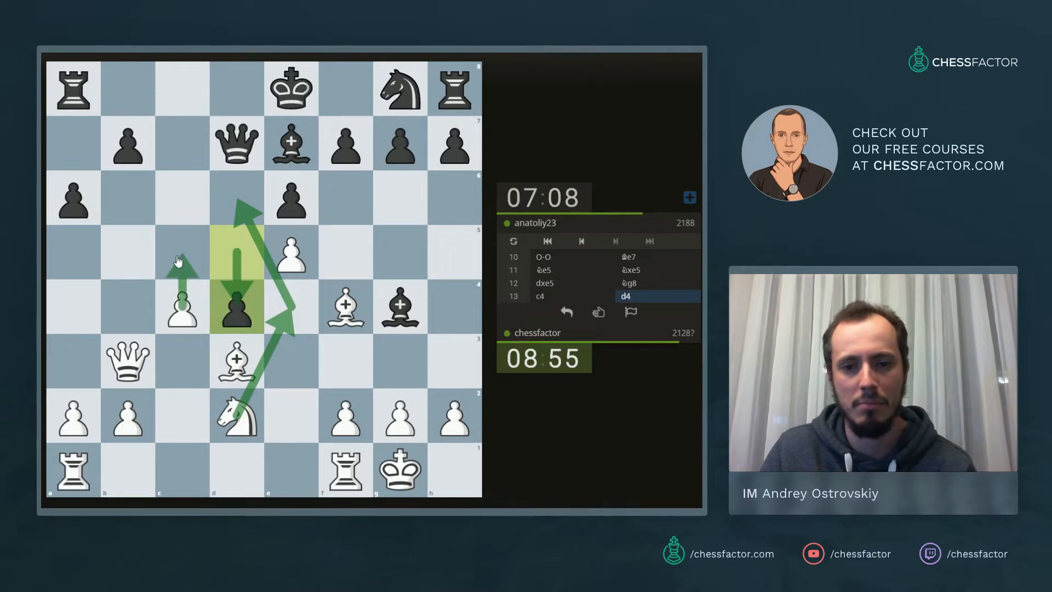
left_click(261, 313)
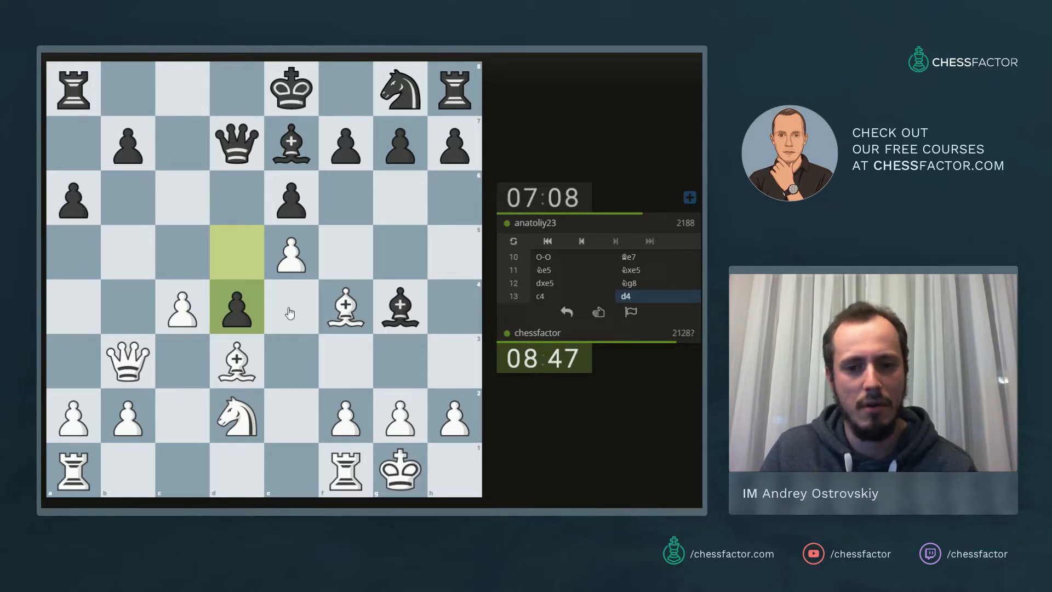
right_click(121, 145)
left_click(120, 145)
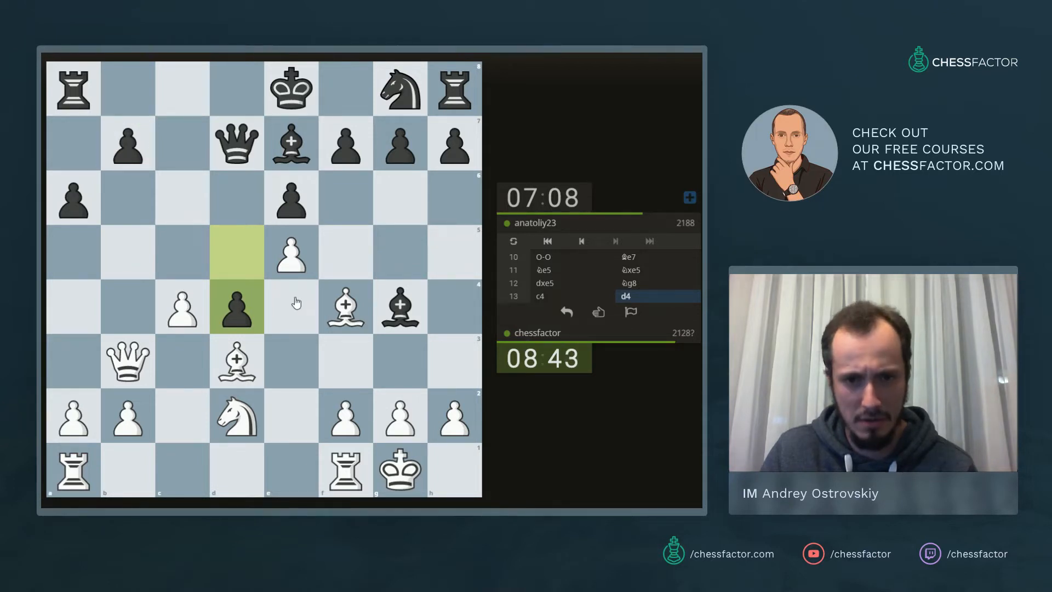
left_click_drag(128, 358, 399, 360)
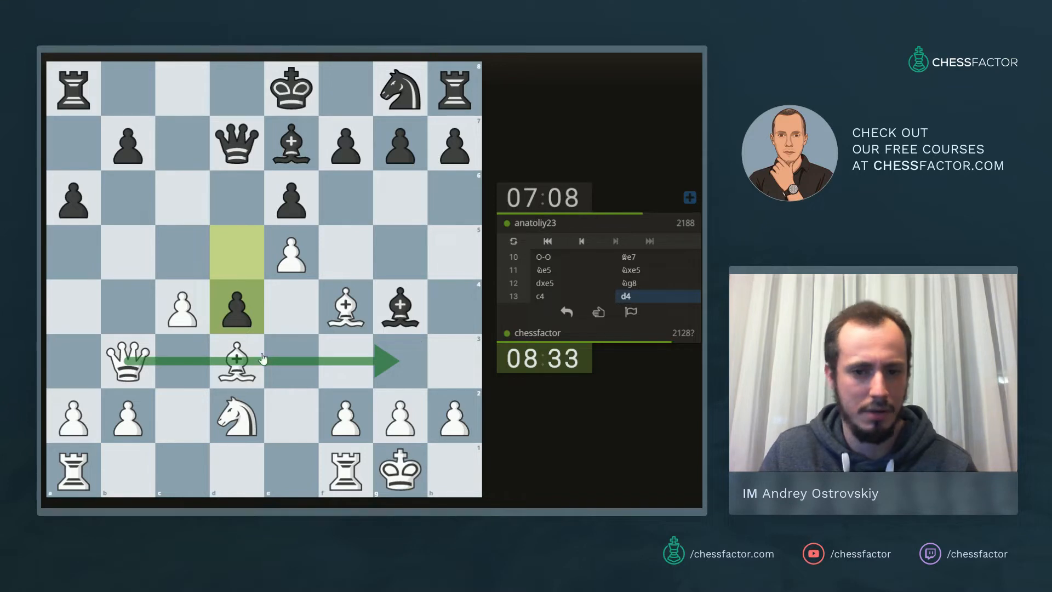
Answer 13...d4 with 14.Be4, moving the bishop from d3 to e4.
left_click_drag(236, 359, 291, 305)
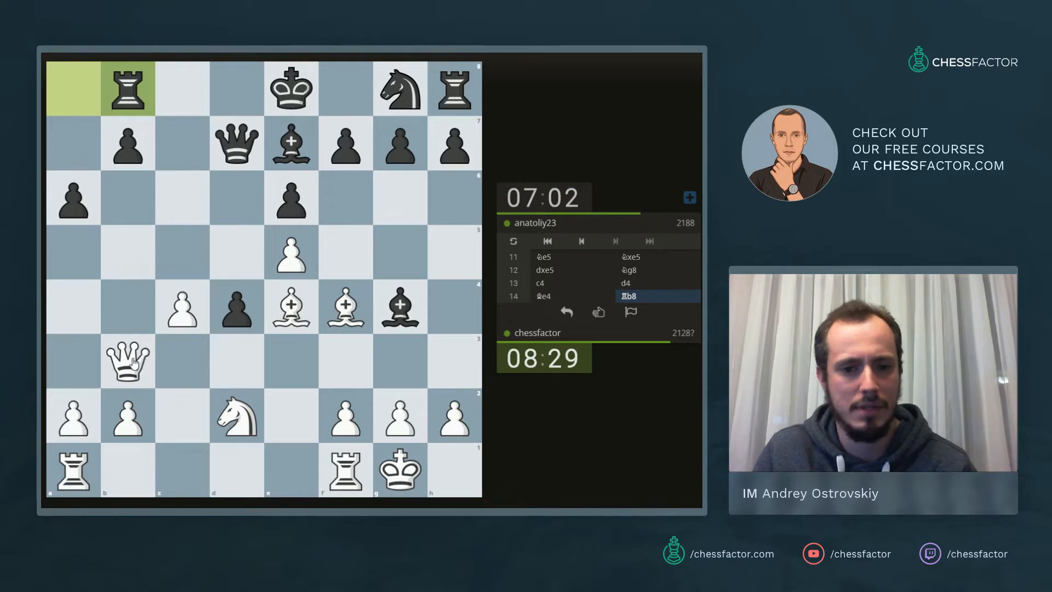
Play 15.Qg3, swinging the queen from b3 across to g3.
left_click_drag(128, 362, 399, 359)
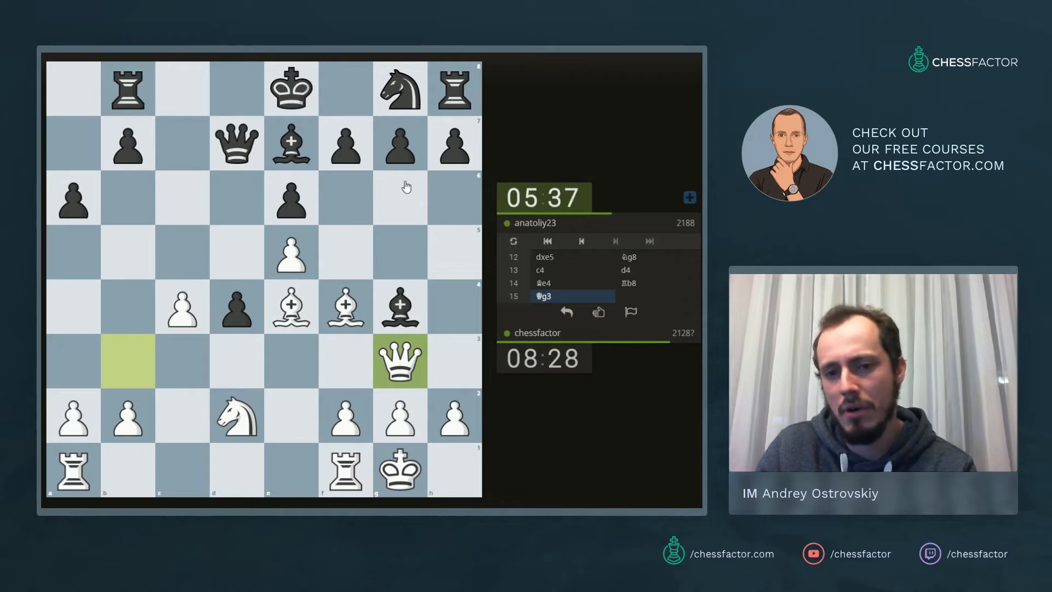
Draw arrows for g7–g5, the g4 bishop hitting g3 and g5xf4, then clear them.
left_click_drag(400, 149, 401, 247)
left_click_drag(400, 308, 400, 354)
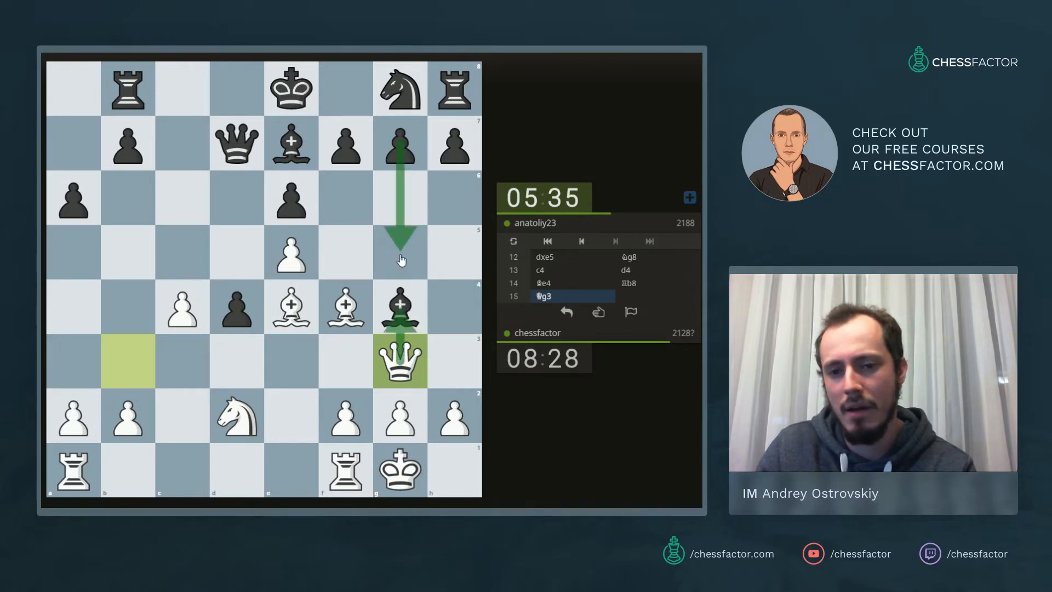
mouse_move(400, 308)
left_mouse_down()
mouse_move(390, 131)
mouse_move(455, 89)
left_mouse_up()
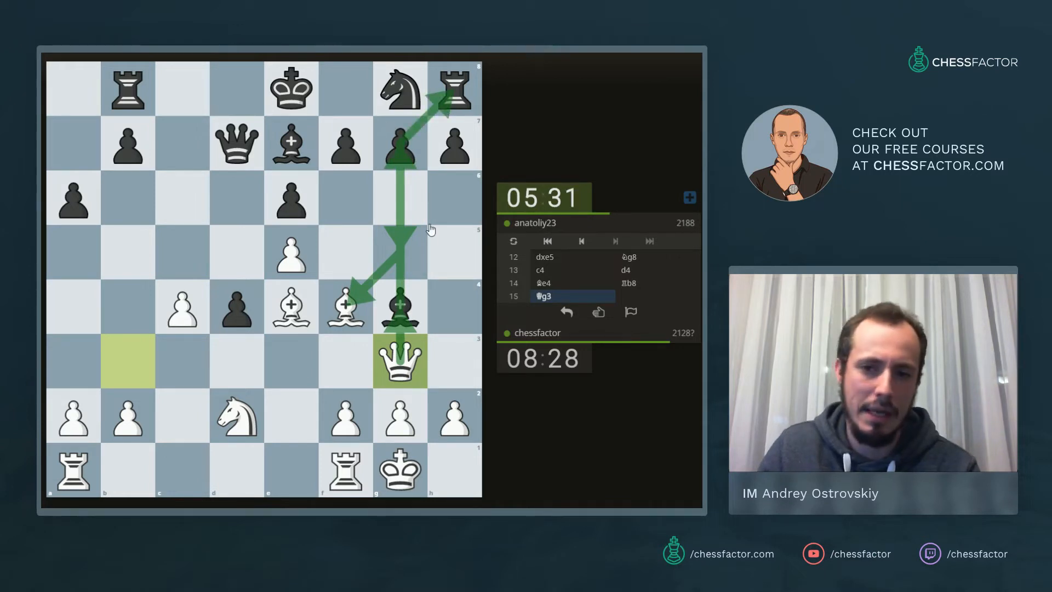
left_click(416, 306)
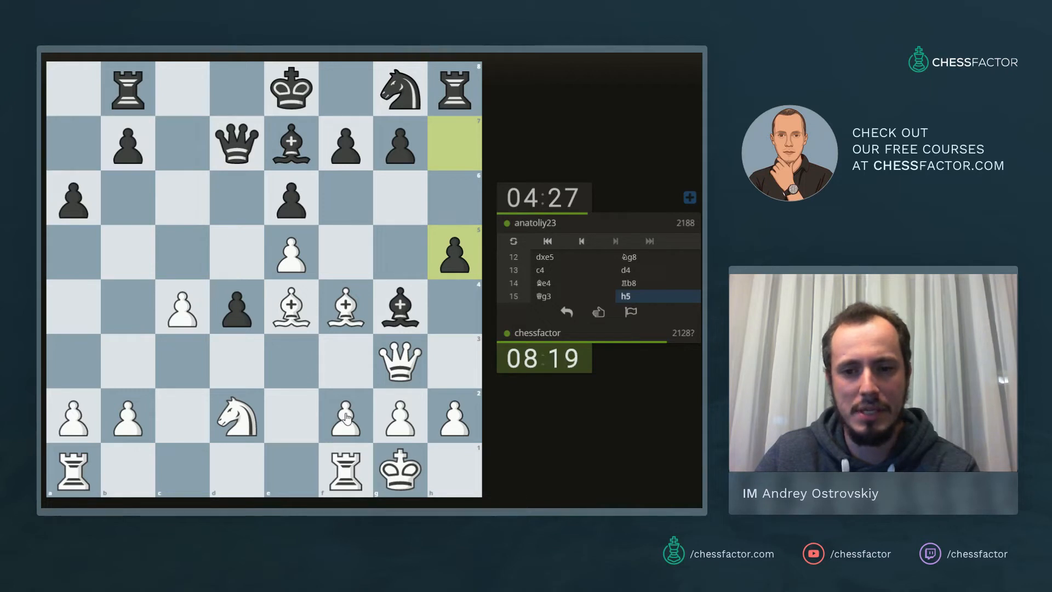
Play 16.f3, 17.fxg4 and 18.Qxg4, winning the pawn on g4.
left_click_drag(345, 419, 345, 366)
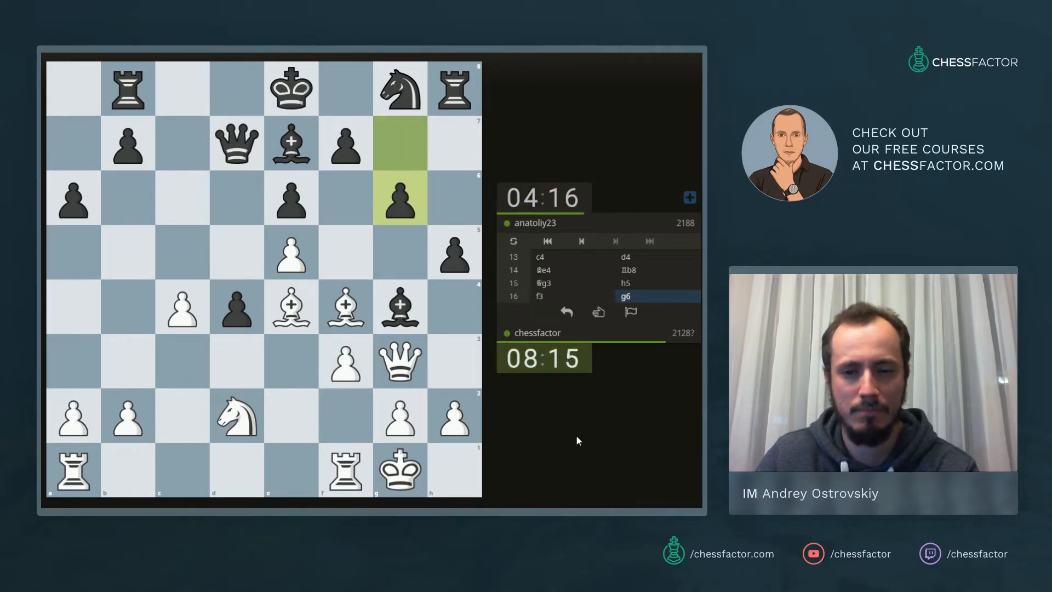
left_click_drag(345, 362, 400, 306)
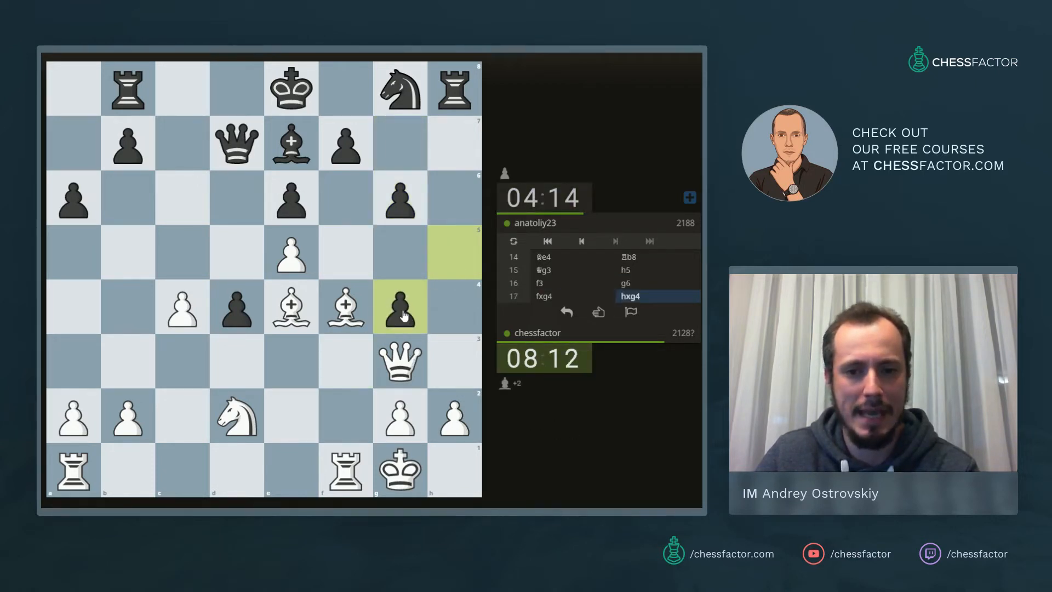
left_click_drag(400, 361, 400, 306)
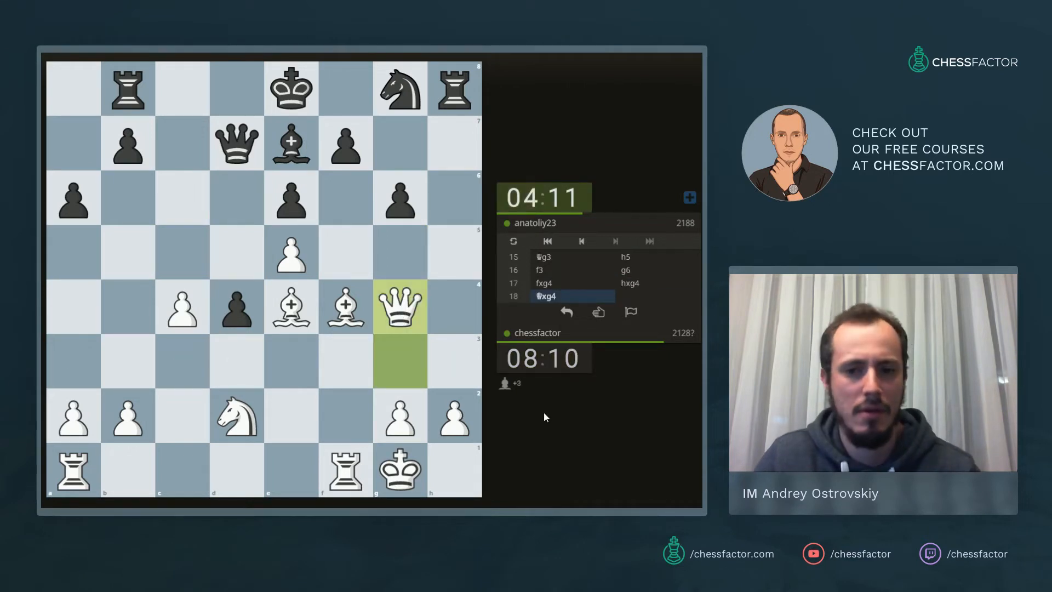
Mark the f4 bishop's diagonal toward g5–g6, then retreat 19.Qg3 after Black's Rh4.
left_click_drag(345, 306, 400, 253)
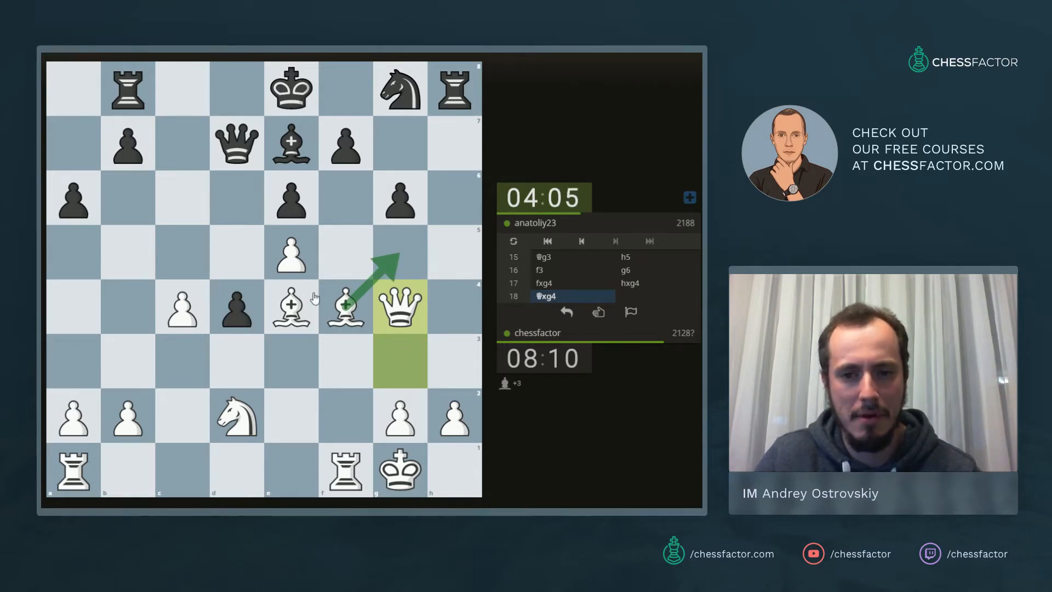
left_click_drag(290, 306, 401, 198)
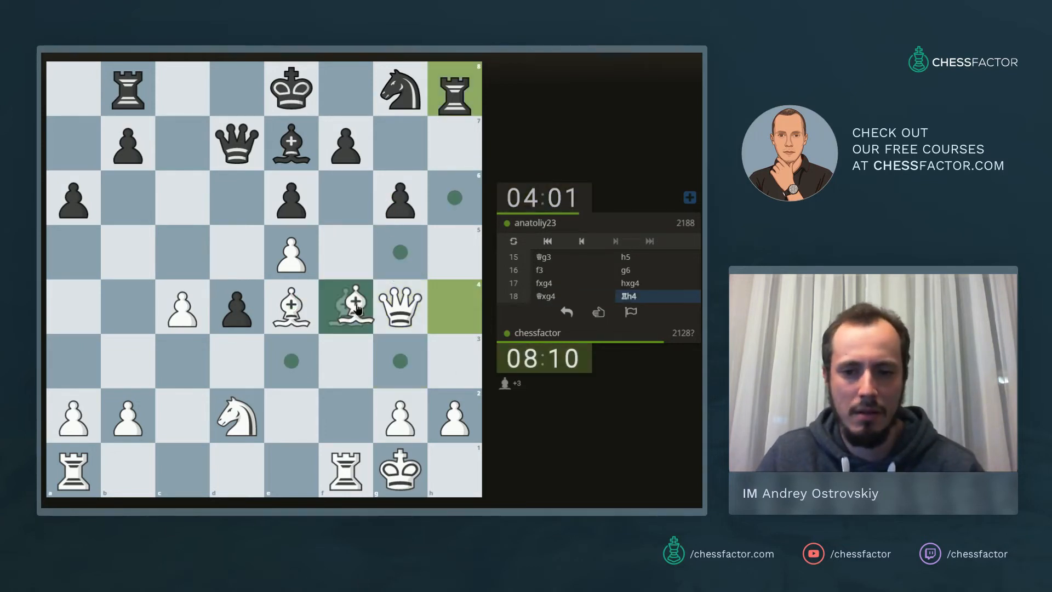
left_click(386, 312)
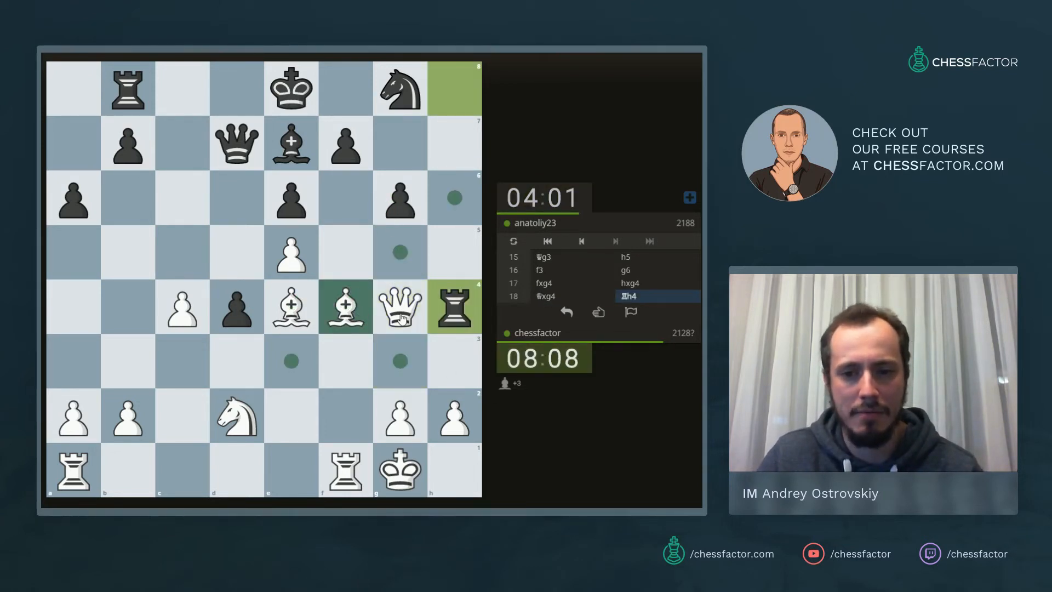
left_click_drag(405, 318, 401, 360)
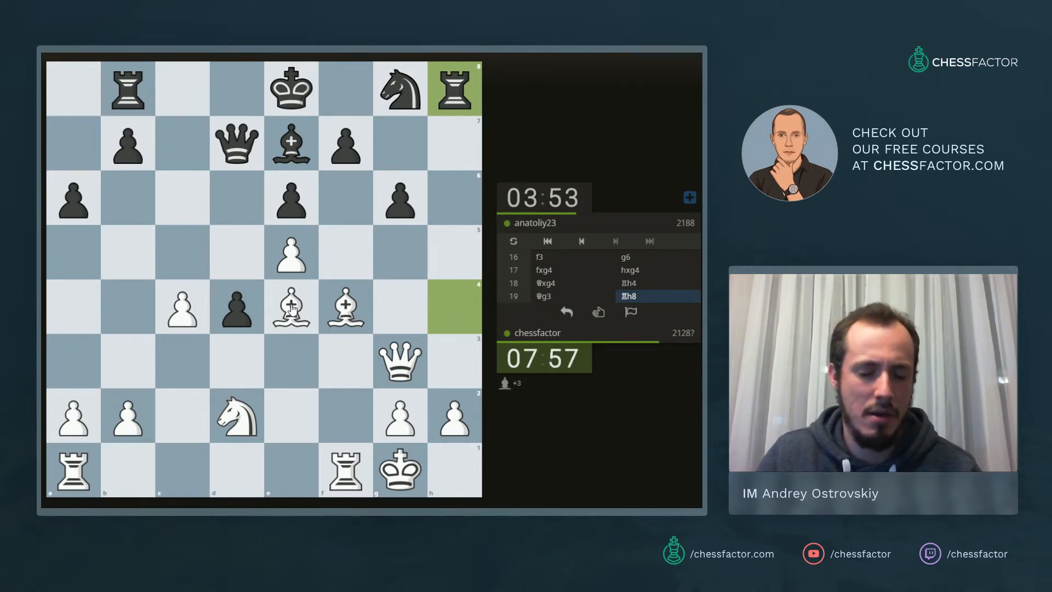
Play 20.Bd3, sketch the knight's route d2–e4, then answer 20...Bh4 with 21.Qf3.
left_click_drag(292, 308, 237, 361)
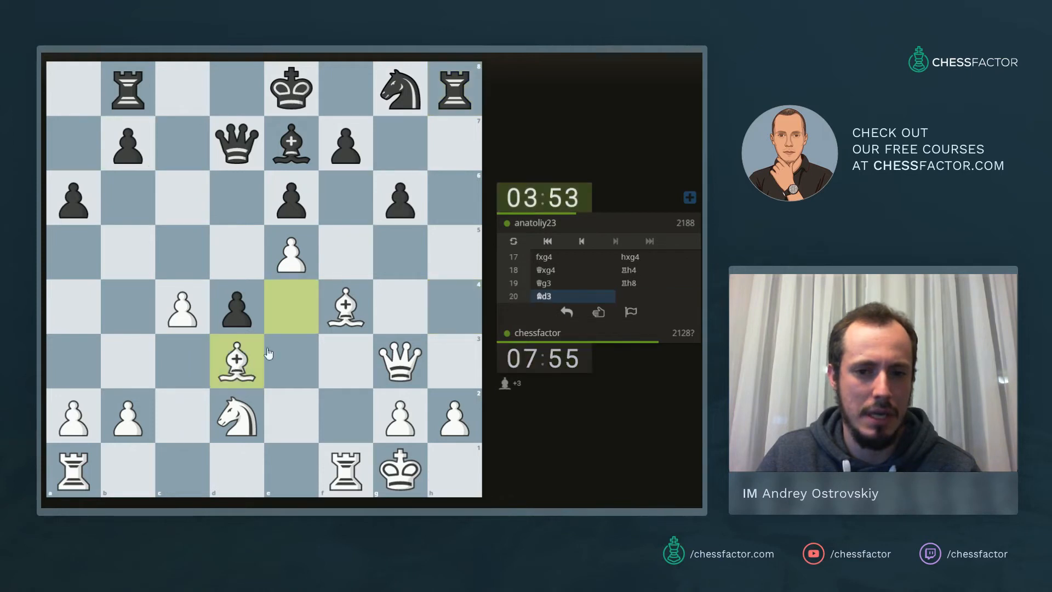
left_click(238, 309)
left_click(238, 308)
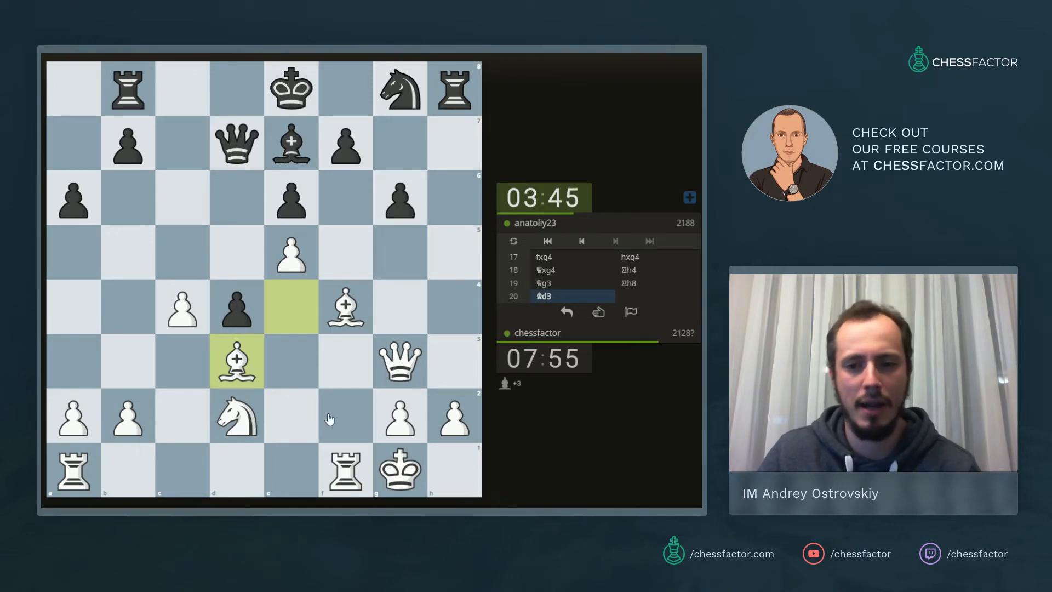
left_click_drag(239, 416, 292, 309)
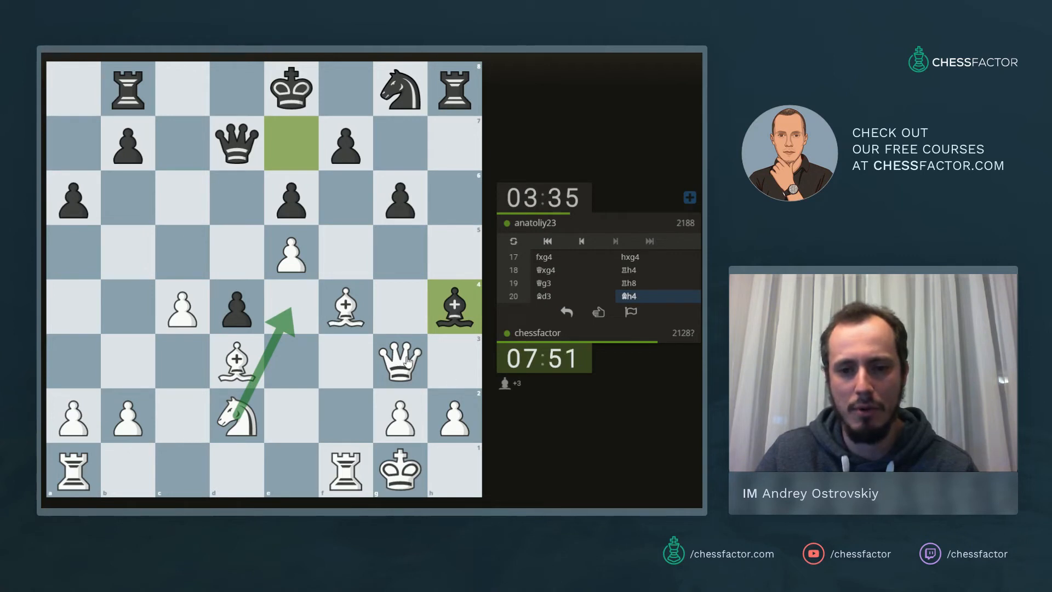
left_click_drag(401, 360, 345, 362)
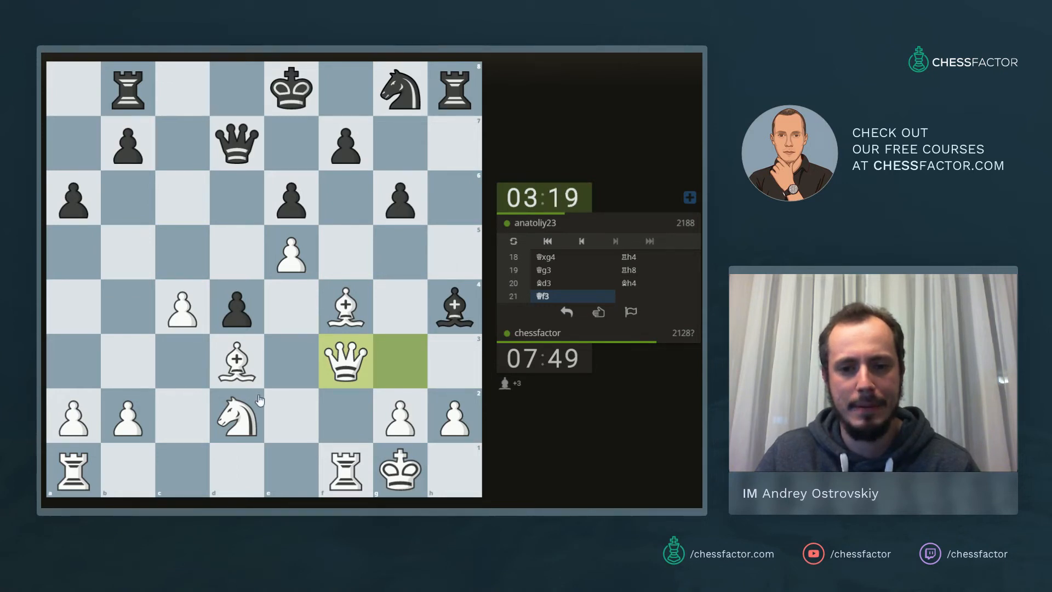
Sketch the knight's route, capture on h6 with the bishop (22.Bxh6), then play 23.Ne4.
mouse_move(237, 415)
left_mouse_down()
mouse_move(292, 316)
mouse_move(238, 202)
left_mouse_up()
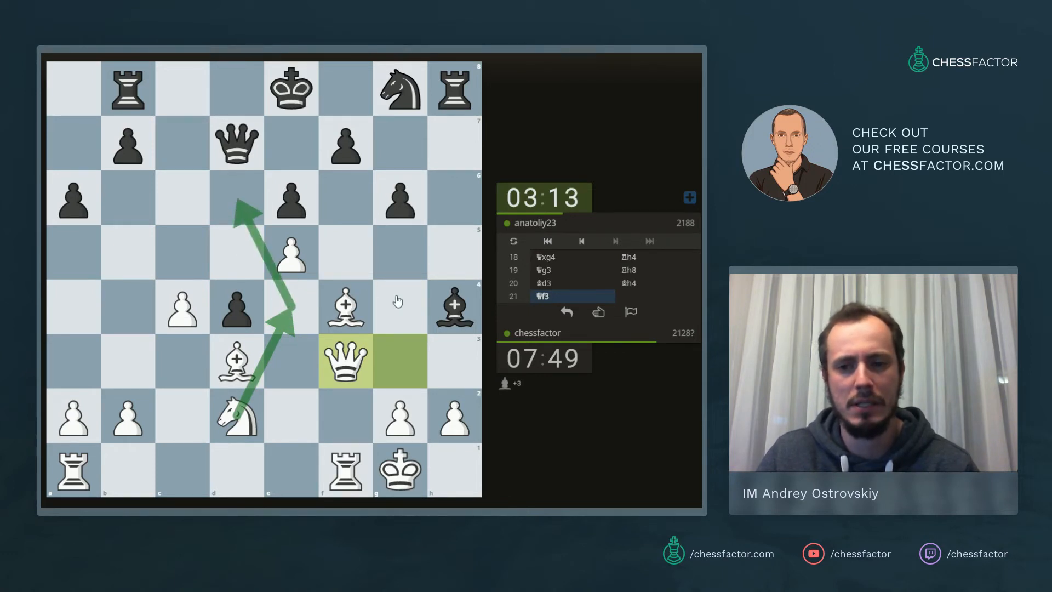
left_click(304, 311)
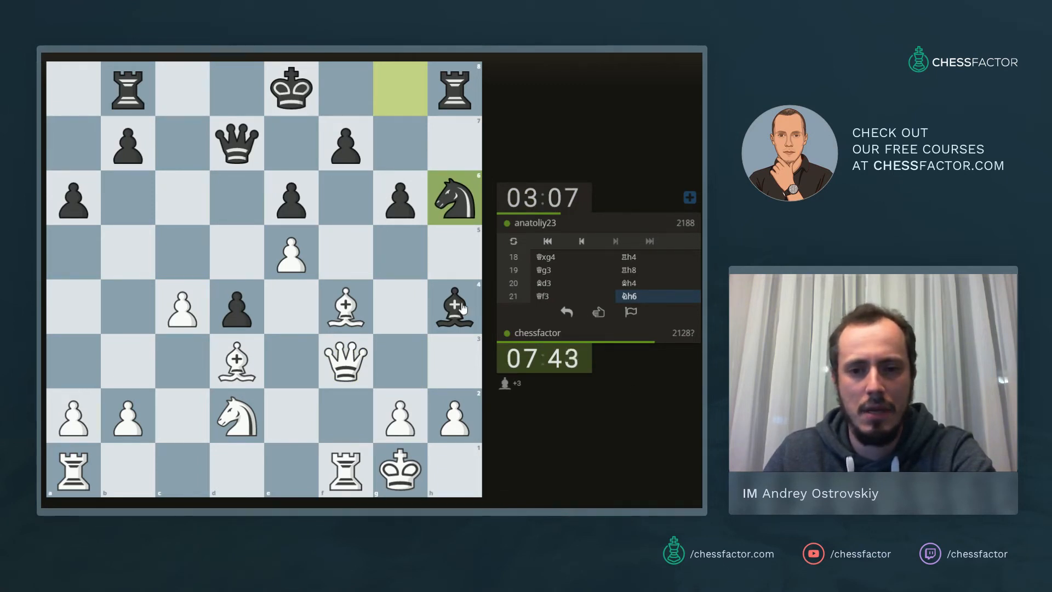
left_click_drag(346, 306, 455, 198)
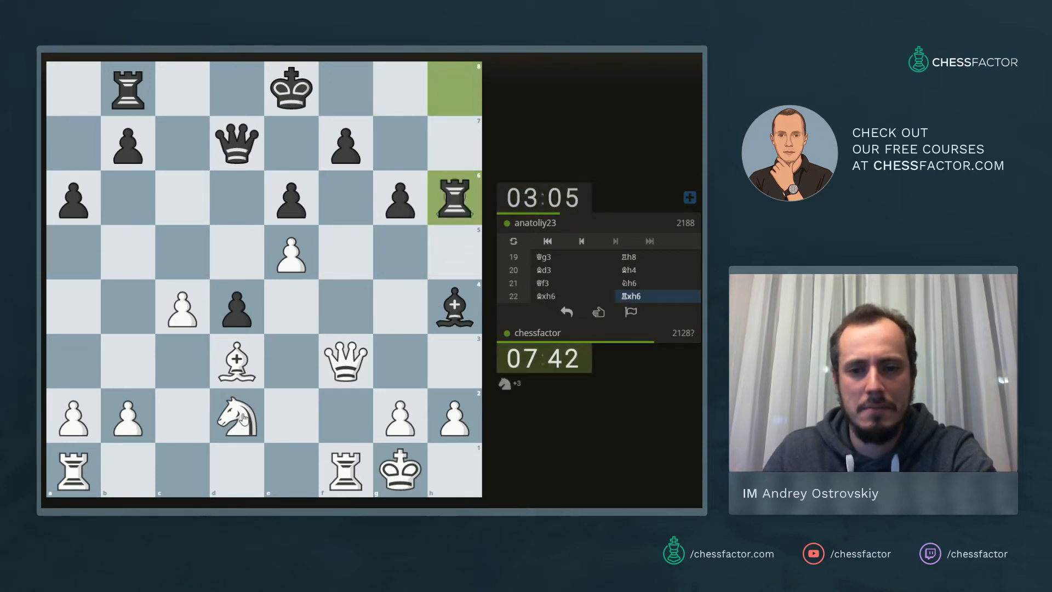
left_click_drag(237, 416, 291, 306)
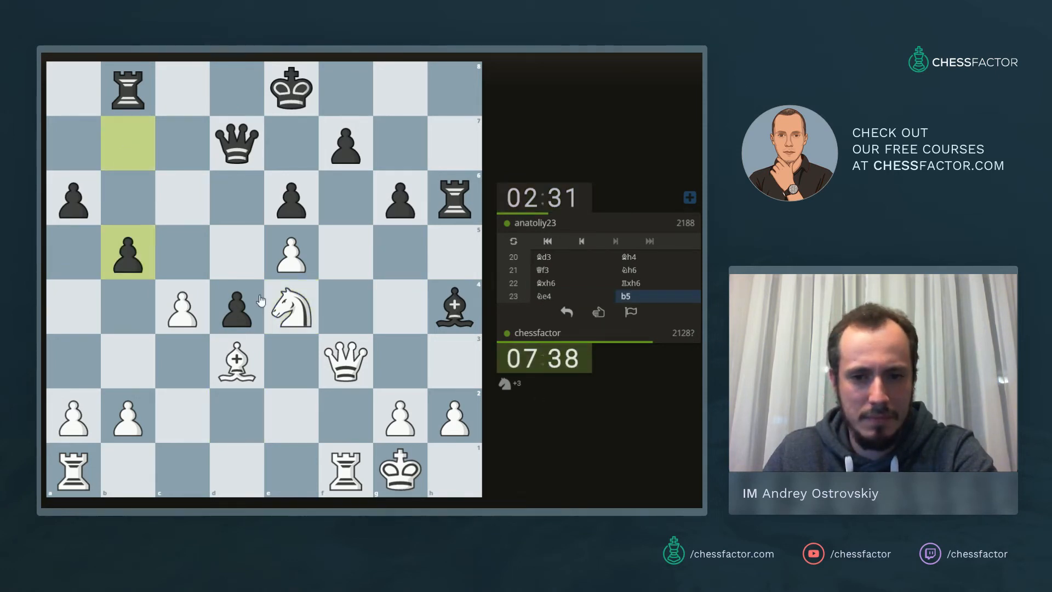
Play 24.Nd6+ check, then advance the c-pawn with 25.c5 and 26.c6.
left_click_drag(289, 308, 237, 198)
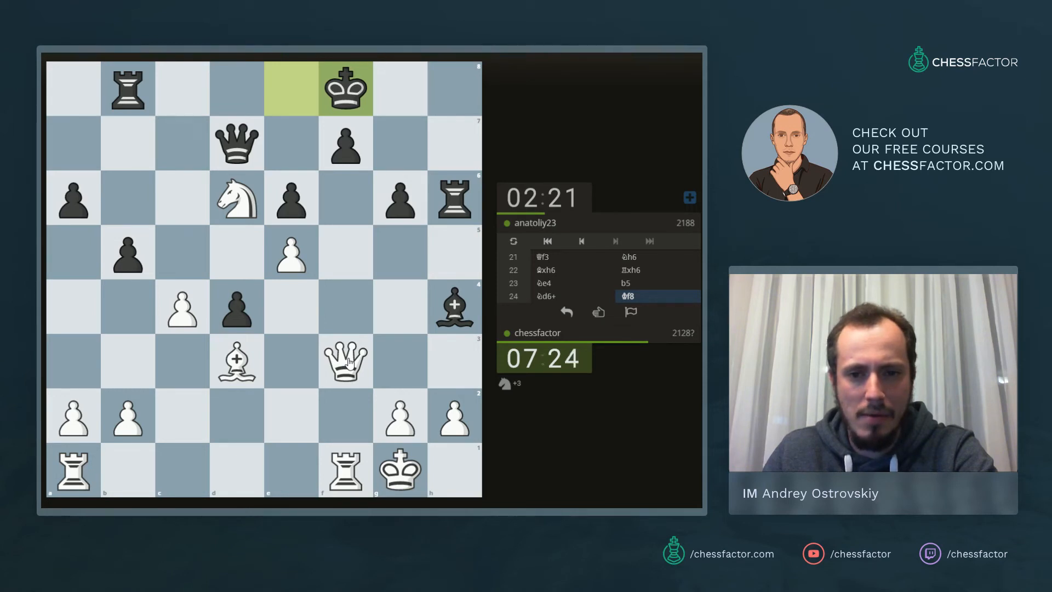
left_click_drag(183, 308, 183, 253)
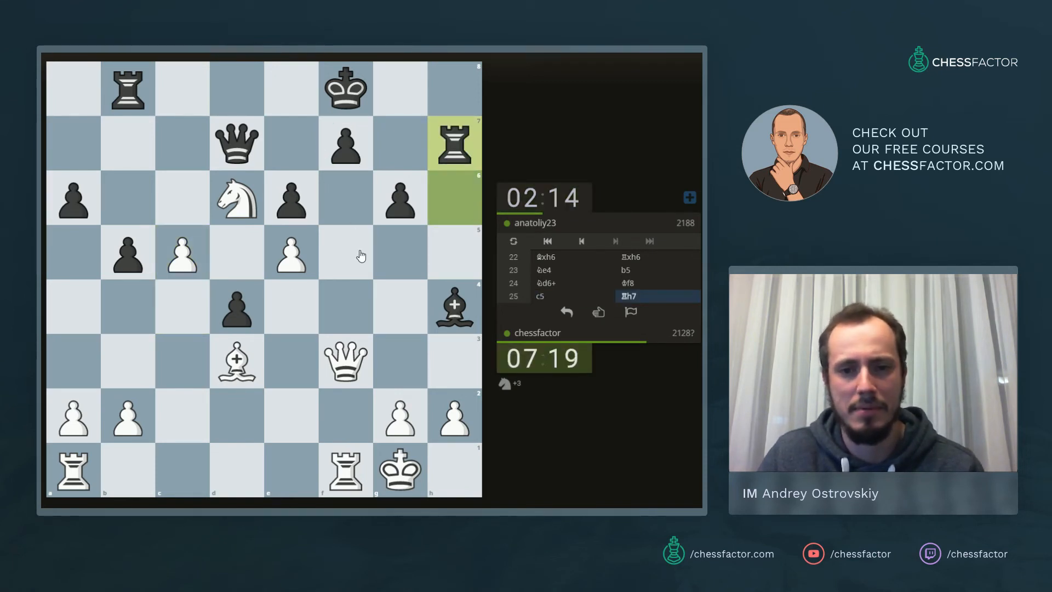
left_click_drag(181, 256, 181, 198)
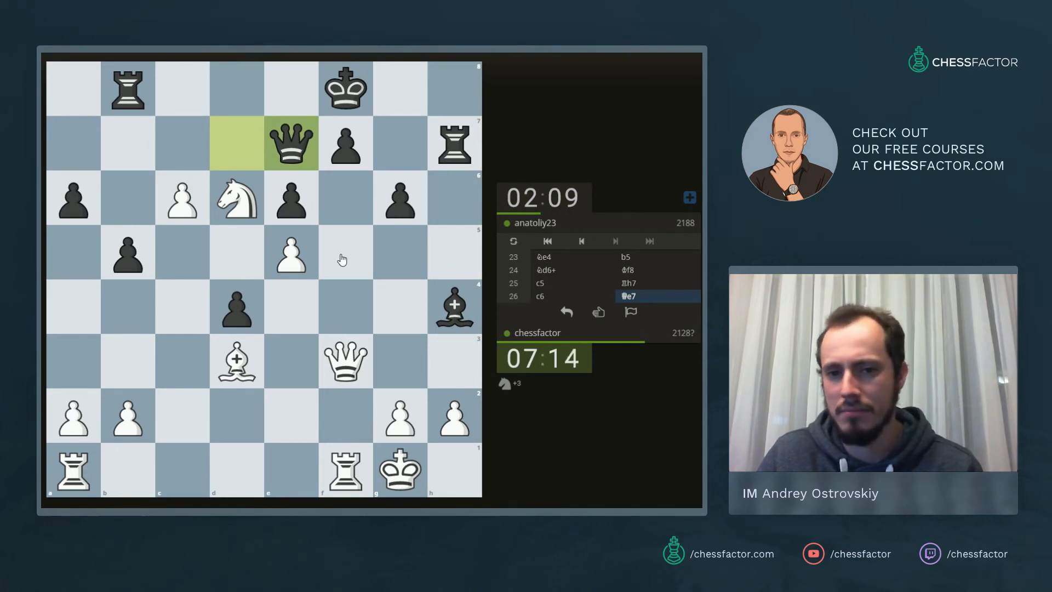
Circle the g6 pawn, play 27.Rac1, then capture with 28.Bxg6.
right_click(402, 206)
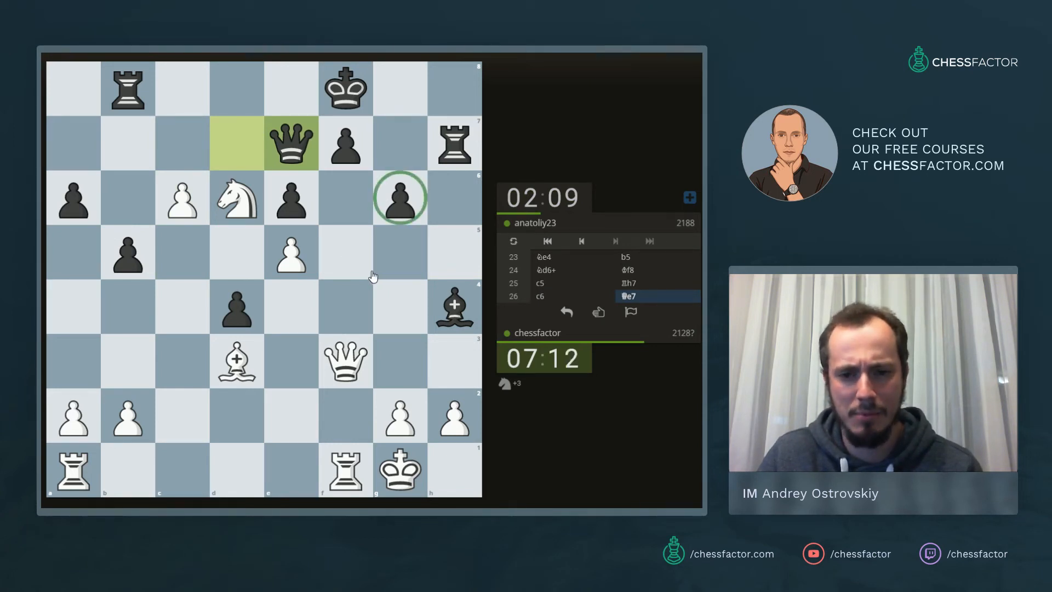
left_click_drag(75, 470, 177, 475)
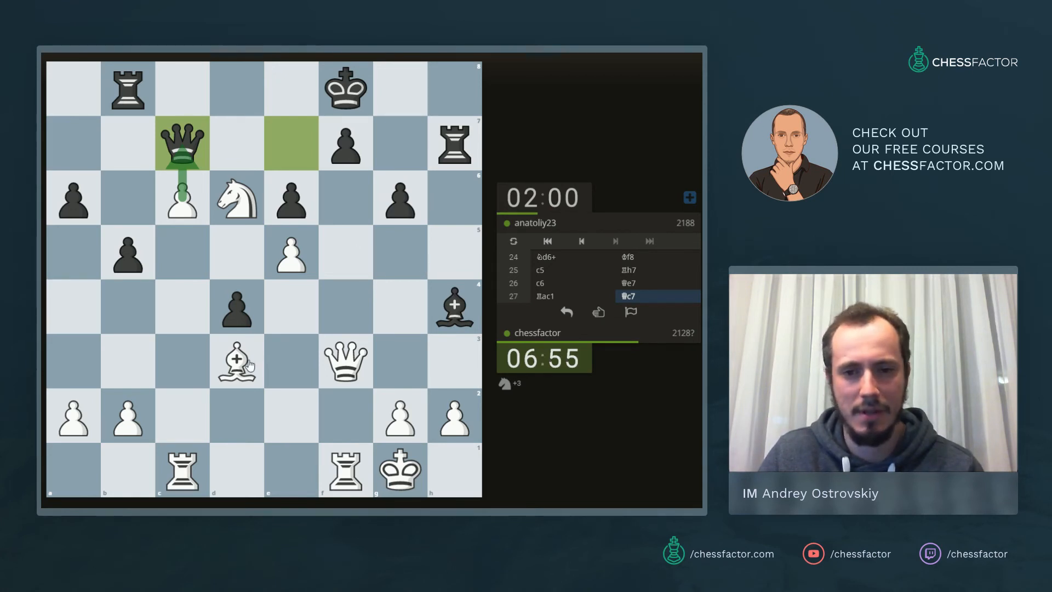
left_click_drag(236, 361, 401, 197)
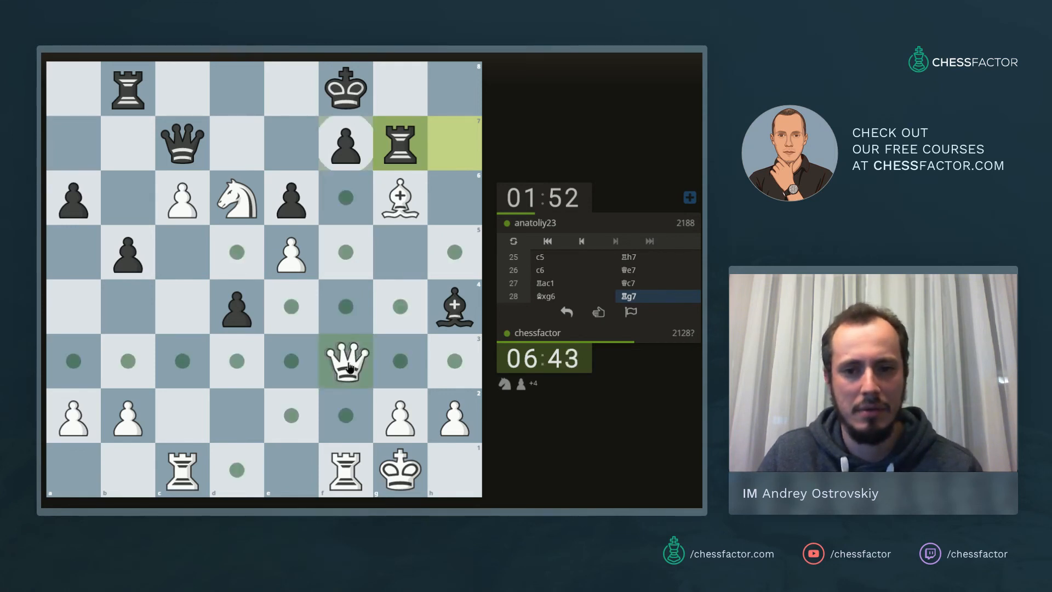
Play 29.Qh5 and sketch the f1 rook's attack up the f-file.
left_click_drag(349, 366, 454, 253)
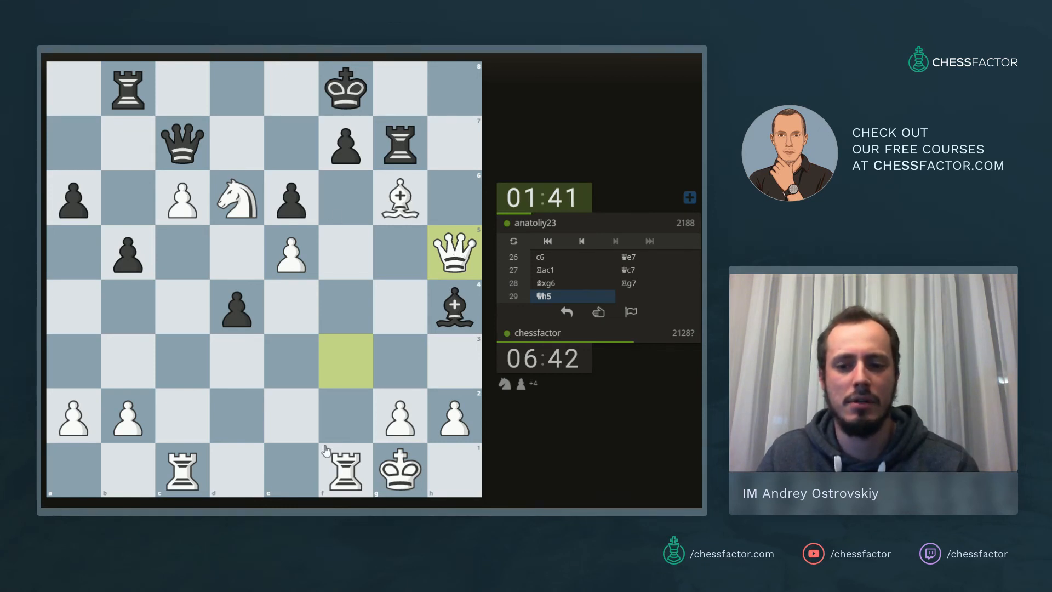
left_click_drag(345, 470, 345, 87)
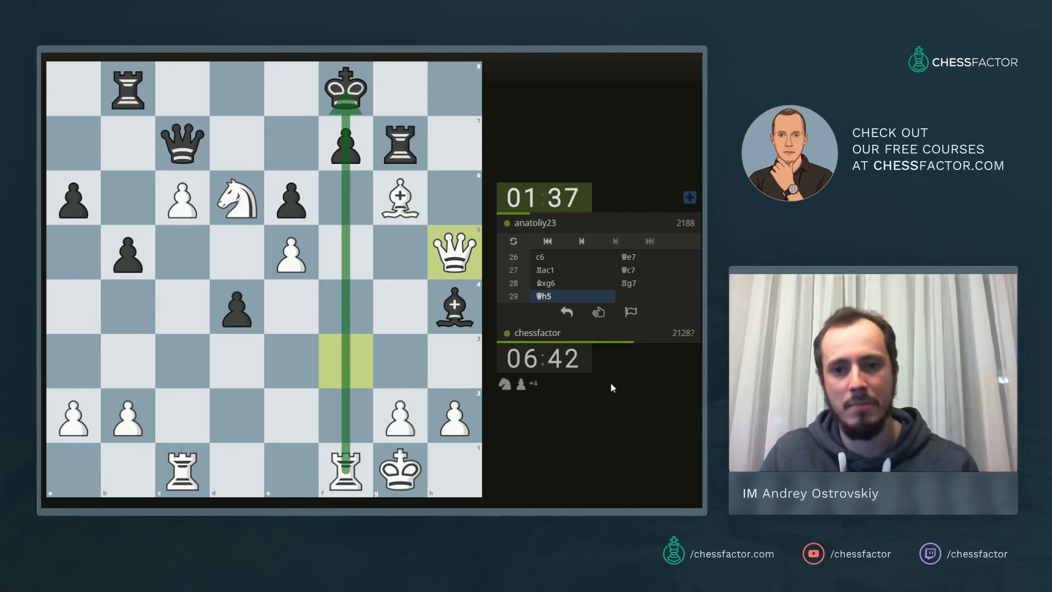
left_click(343, 104)
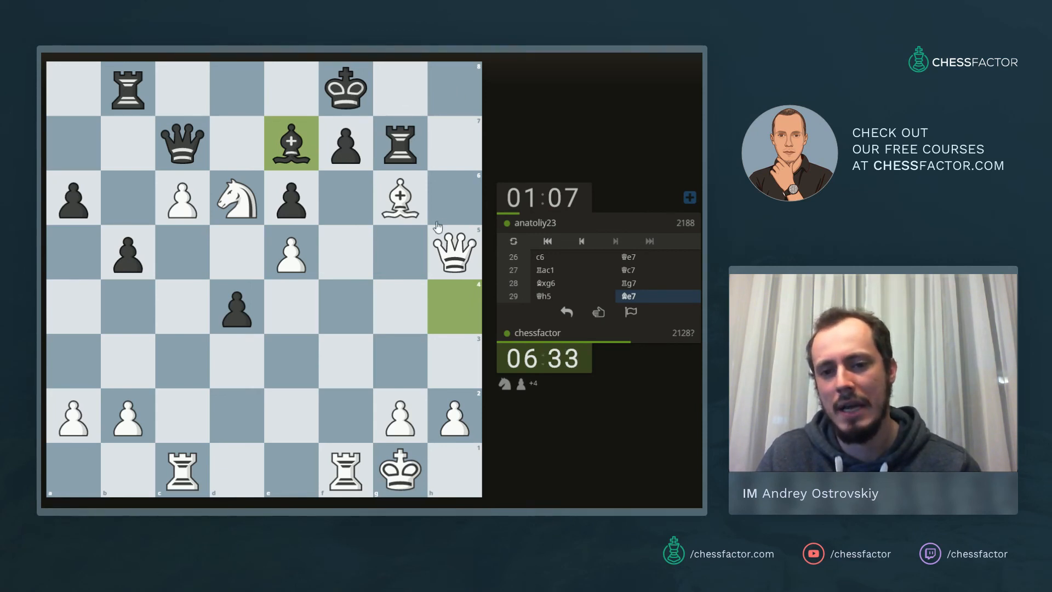
Check with 30.Qh8+ and deliver checkmate with 31.Rxf7#.
left_click_drag(454, 250, 455, 86)
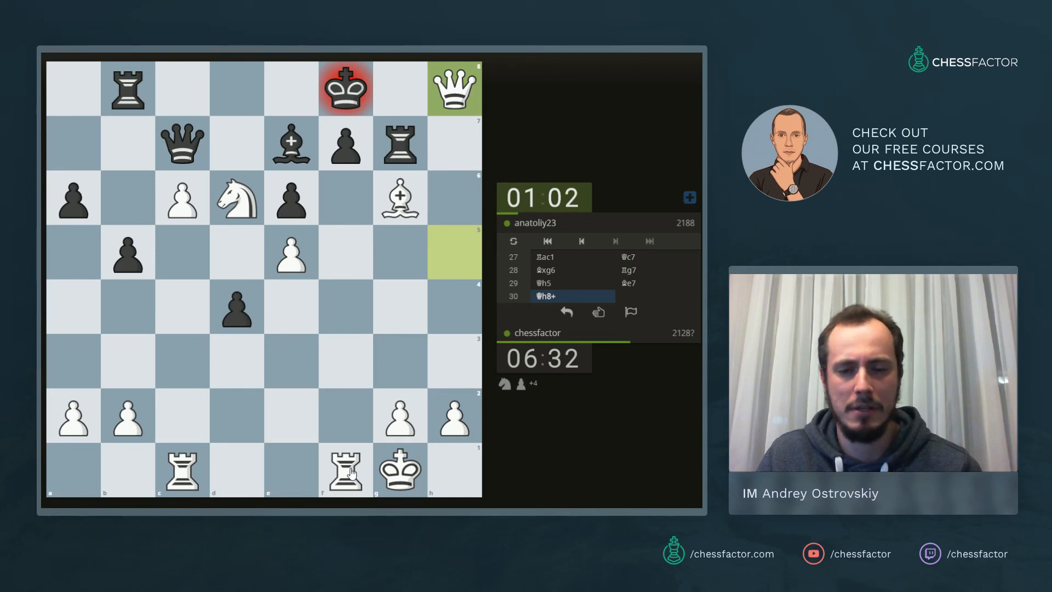
left_click(350, 470)
left_click(345, 144)
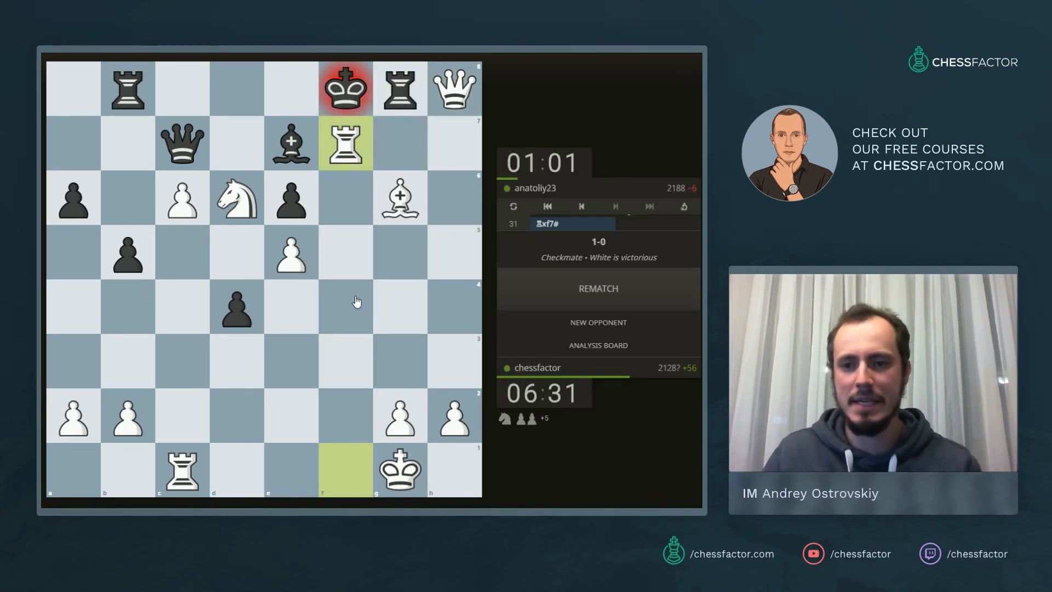
scroll(588, 247, "up", 5)
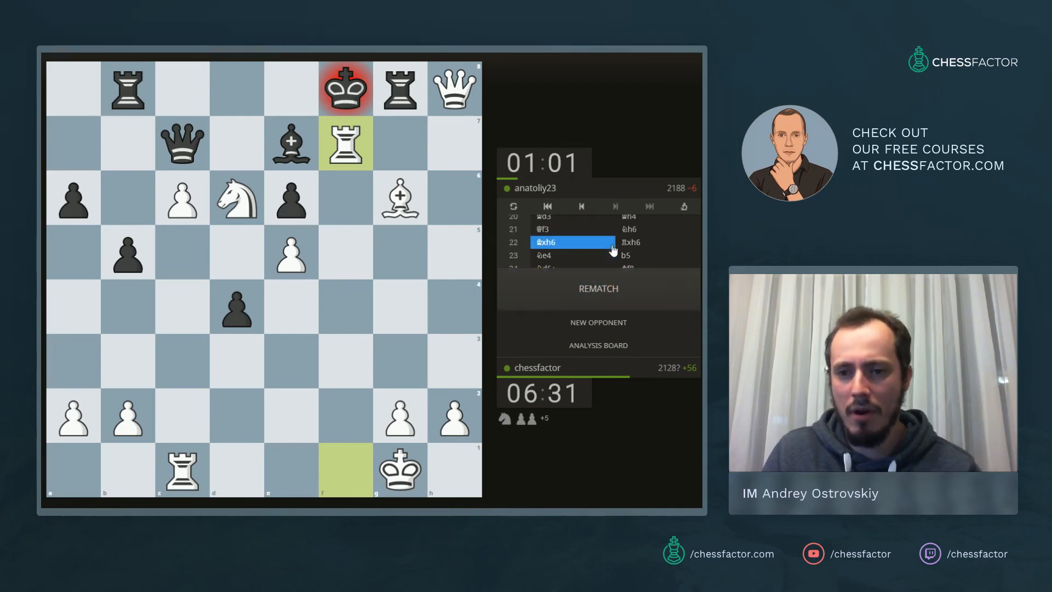
scroll(588, 250, "up", 5)
scroll(583, 243, "down", 3)
scroll(575, 241, "down", 2)
Replay to the position after 12.dxe5 and draw arrows Nf6-h5, Bf4-e3 and g7-g5.
left_click(565, 237)
key("Right")
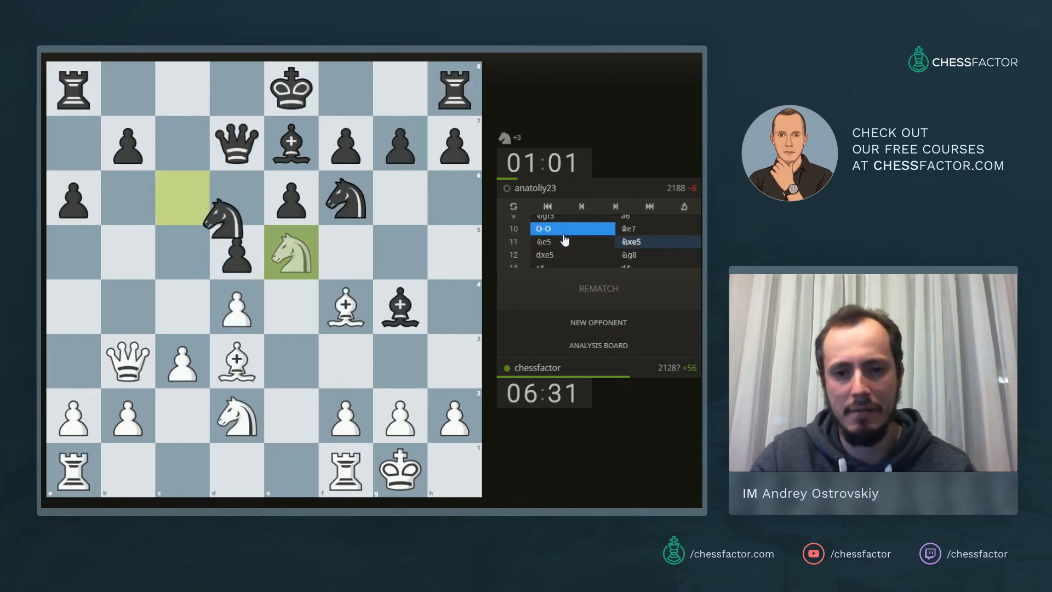
key("Right")
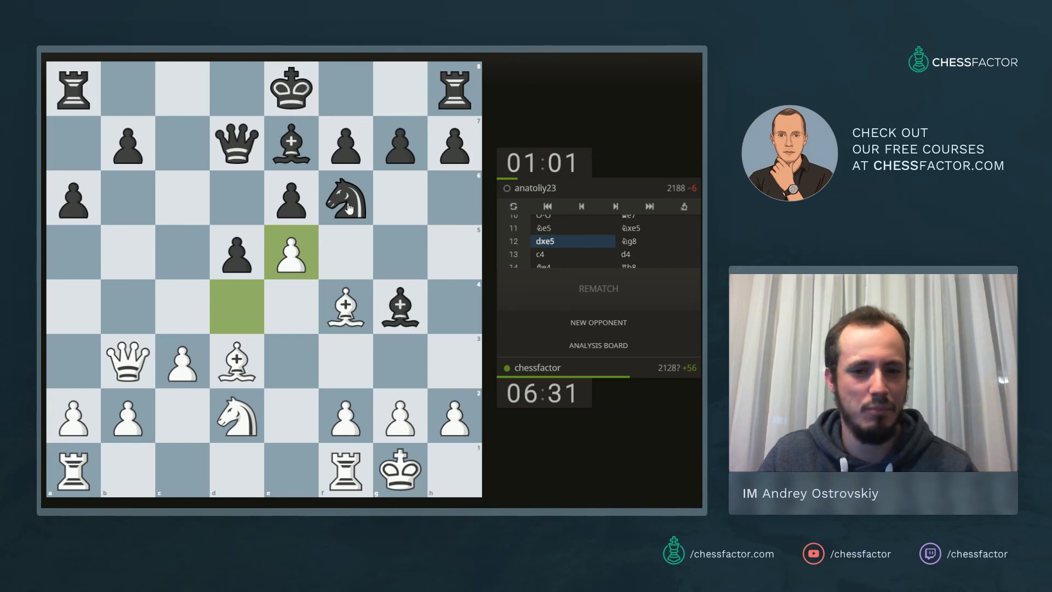
left_click_drag(348, 206, 454, 250)
left_click_drag(345, 307, 307, 359)
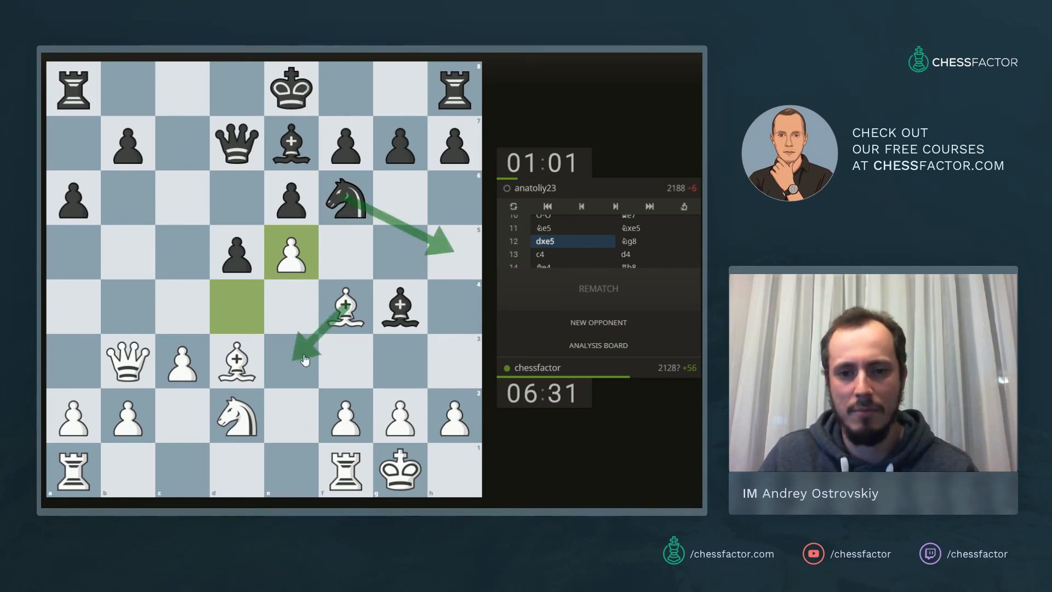
left_click_drag(400, 147, 400, 251)
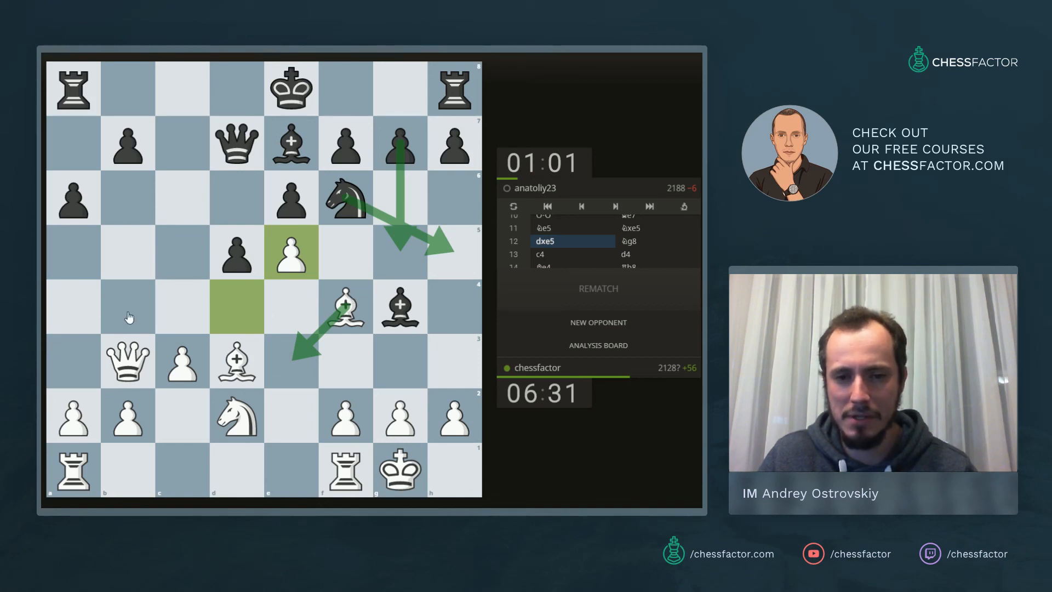
Add arrows h2-h3, Bg4-f5, h5-g4, circle the d3 bishop, then return to 11.Ne5.
left_click_drag(455, 411, 454, 382)
left_click_drag(399, 305, 346, 252)
left_click(235, 359)
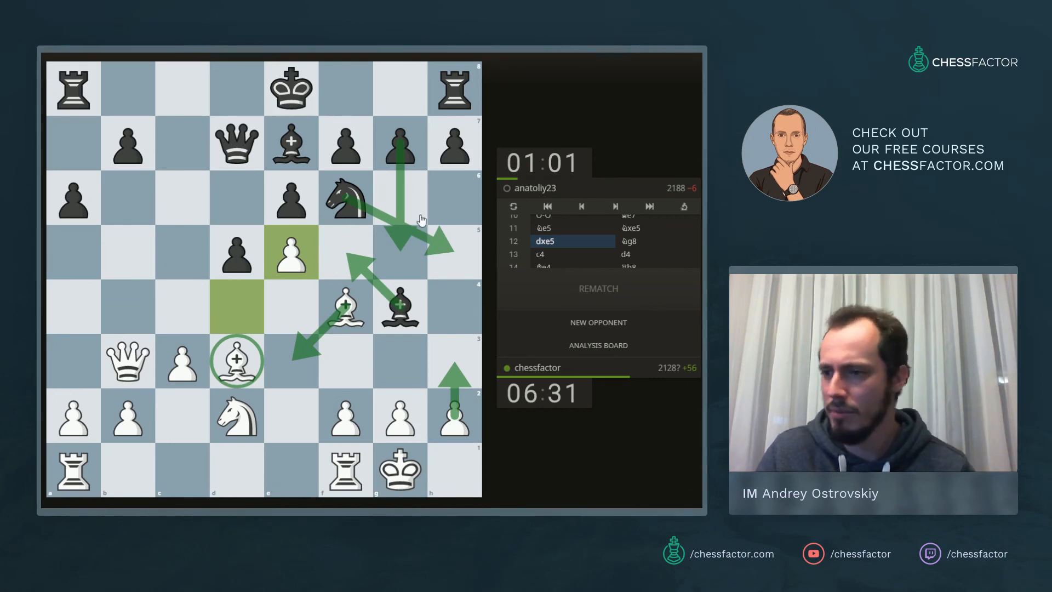
mouse_move(454, 253)
left_mouse_down()
mouse_move(400, 306)
mouse_move(352, 306)
left_mouse_up()
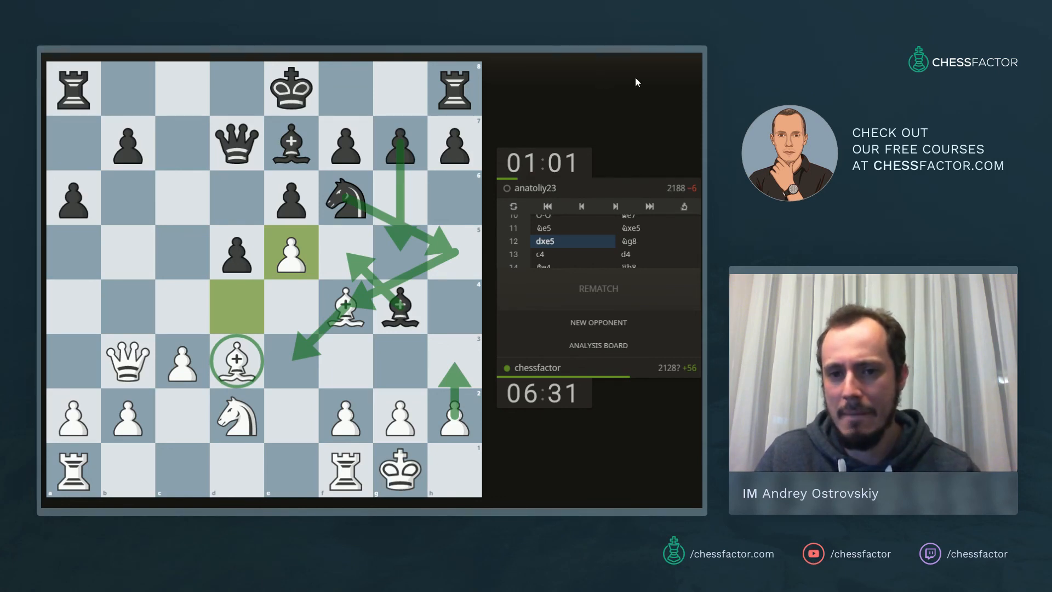
left_click(565, 230)
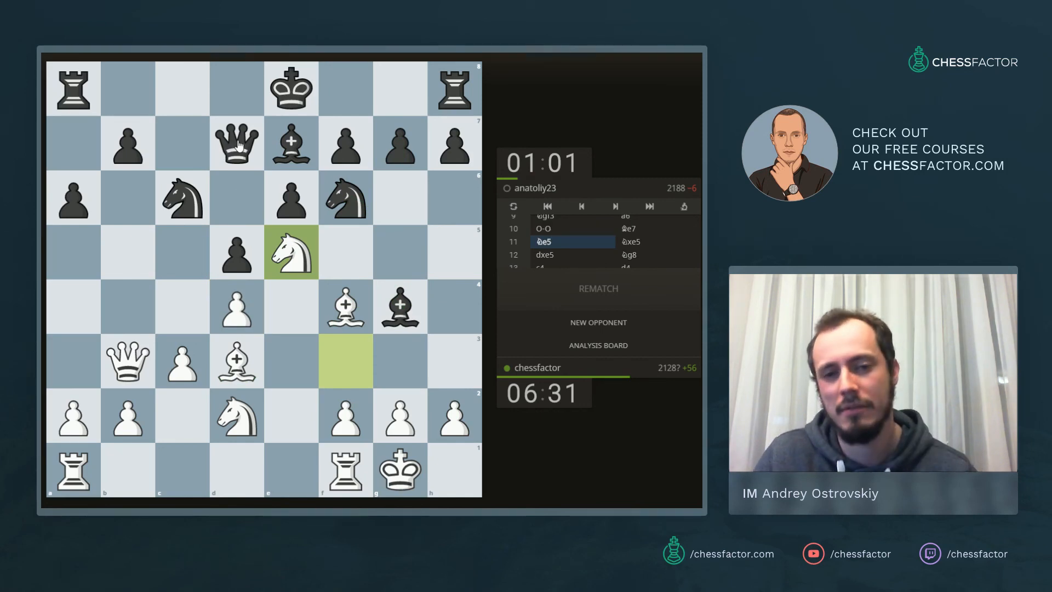
Draw arrows Qd7-c8, Ne5-g4 and Nf6-g4 on the 11.Ne5 position.
left_click_drag(239, 147, 183, 88)
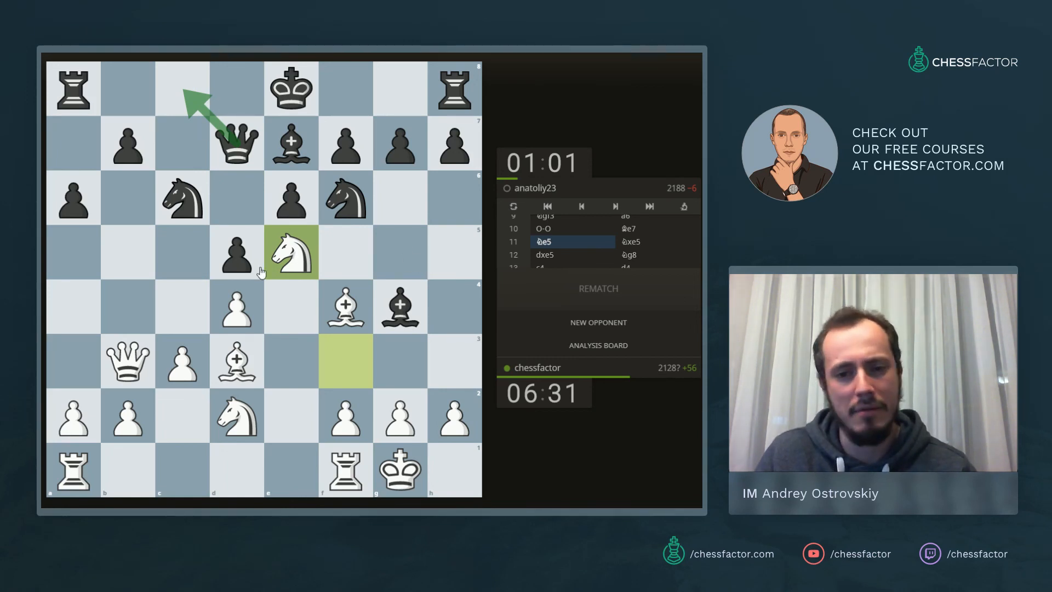
left_click_drag(290, 253, 400, 308)
left_click_drag(345, 197, 400, 308)
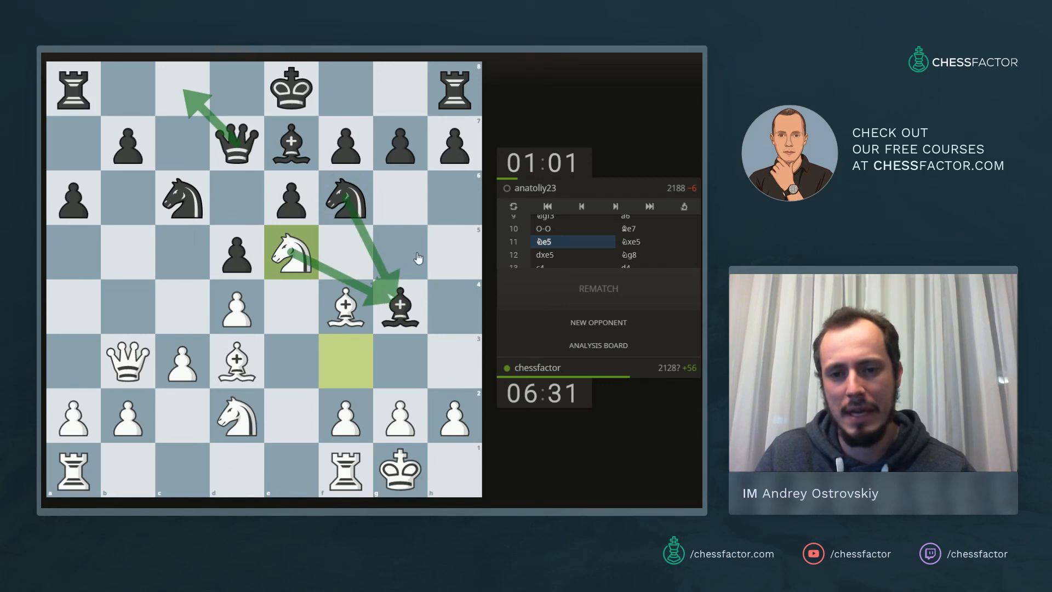